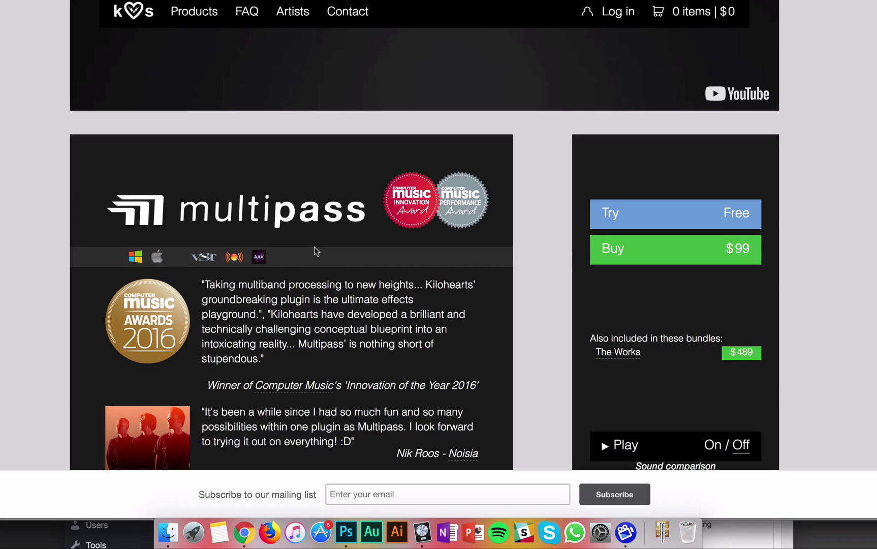
Scroll the Multipass product page down to the 'Let's go splitsies!' section and manual links
{"action": "scroll", "coordinate": [313, 257], "scroll_direction": "down", "scroll_amount": 5}
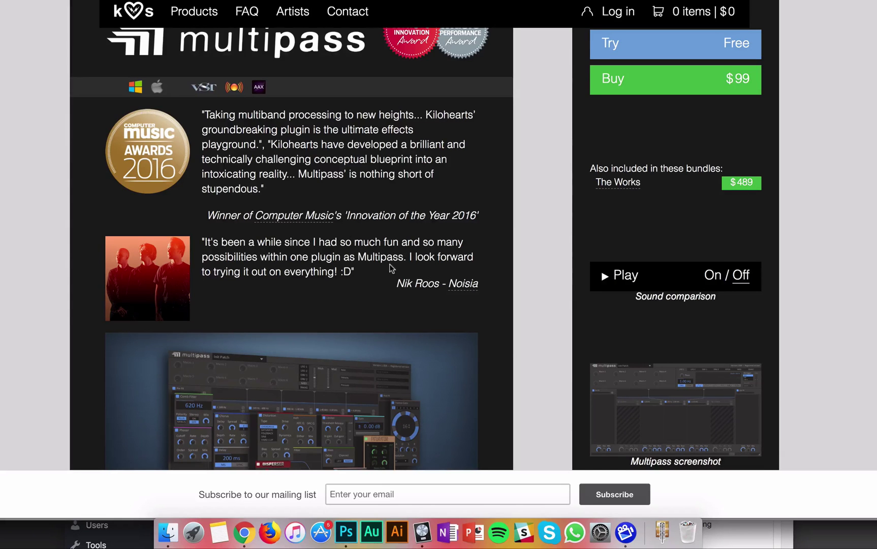
{"action": "scroll", "coordinate": [392, 269], "scroll_direction": "down", "scroll_amount": 7}
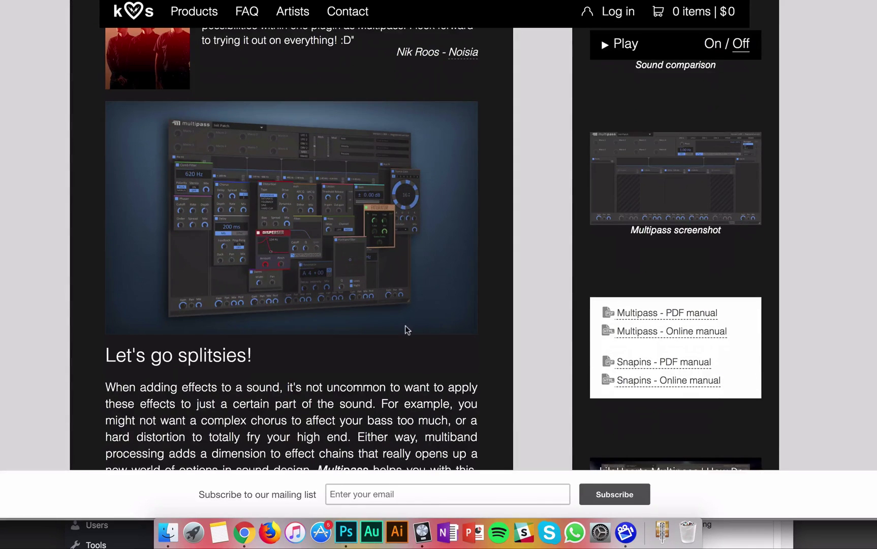
Switch to Logic Pro X, place the playhead near bar 1 and clear the region selection
{"action": "left_click", "coordinate": [426, 529]}
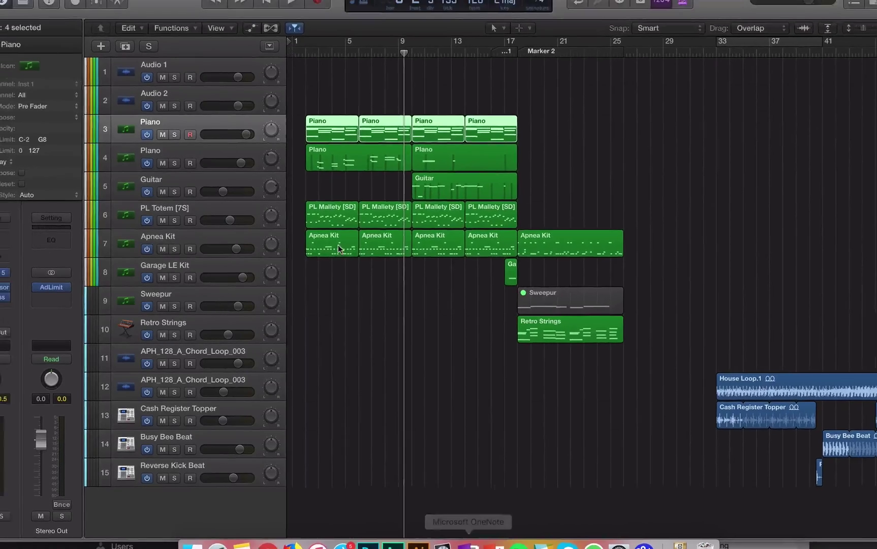
{"action": "left_click", "coordinate": [338, 93]}
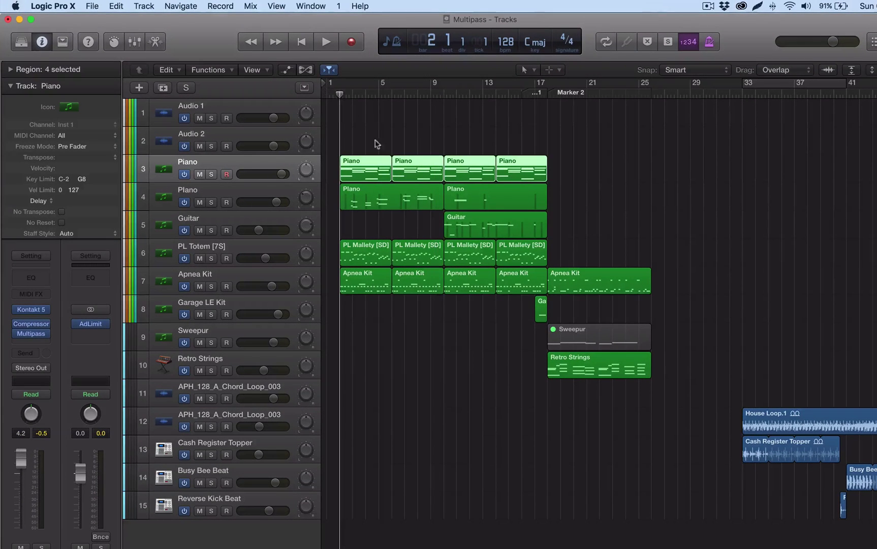
{"action": "left_click", "coordinate": [456, 142]}
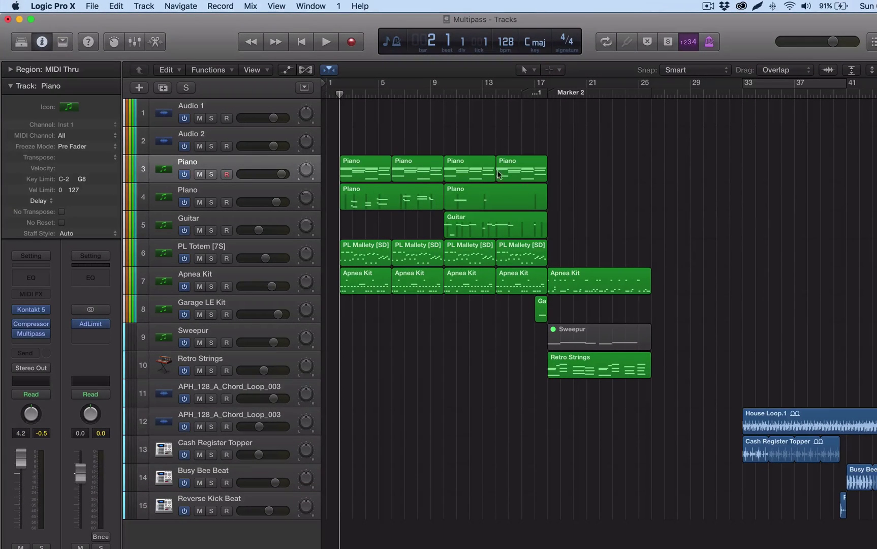
{"action": "left_click_drag", "start_coordinate": [369, 132], "coordinate": [676, 403]}
{"action": "left_click", "coordinate": [737, 360]}
{"action": "scroll", "coordinate": [788, 400], "scroll_direction": "right", "scroll_amount": 3}
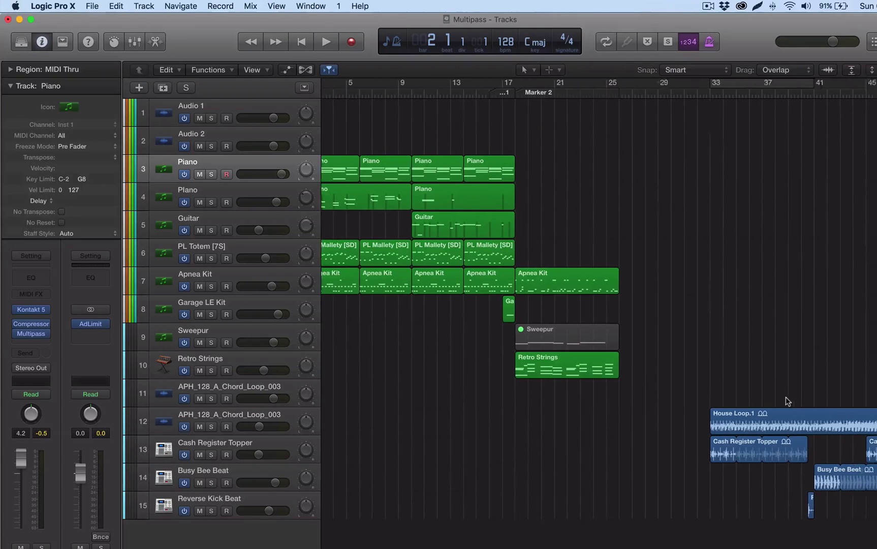
{"action": "scroll", "coordinate": [607, 329], "scroll_direction": "left", "scroll_amount": 3}
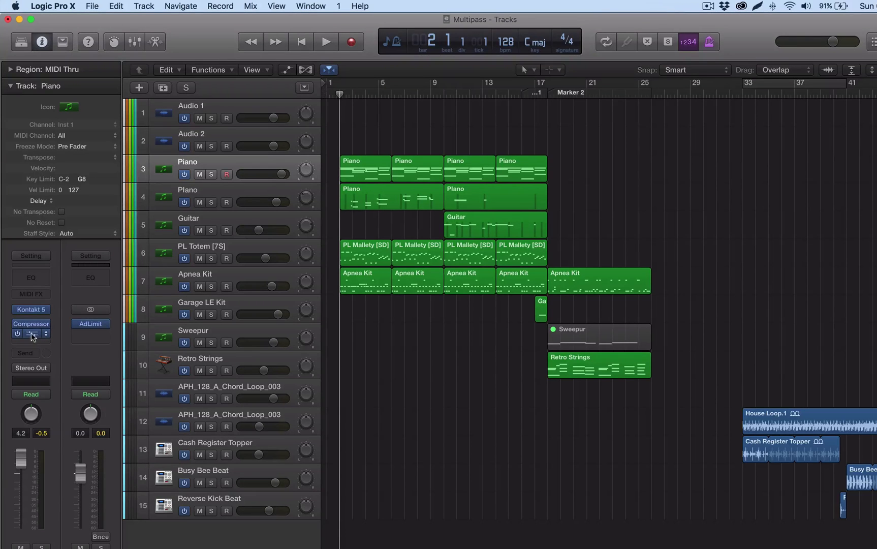
Solo the Piano track and play it briefly from near the start
{"action": "left_click", "coordinate": [211, 174]}
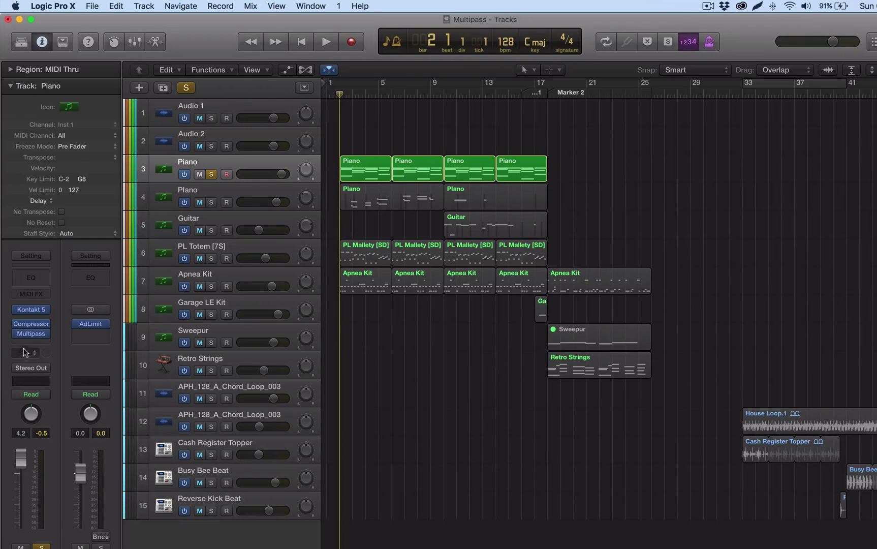
{"action": "mouse_move", "coordinate": [32, 339]}
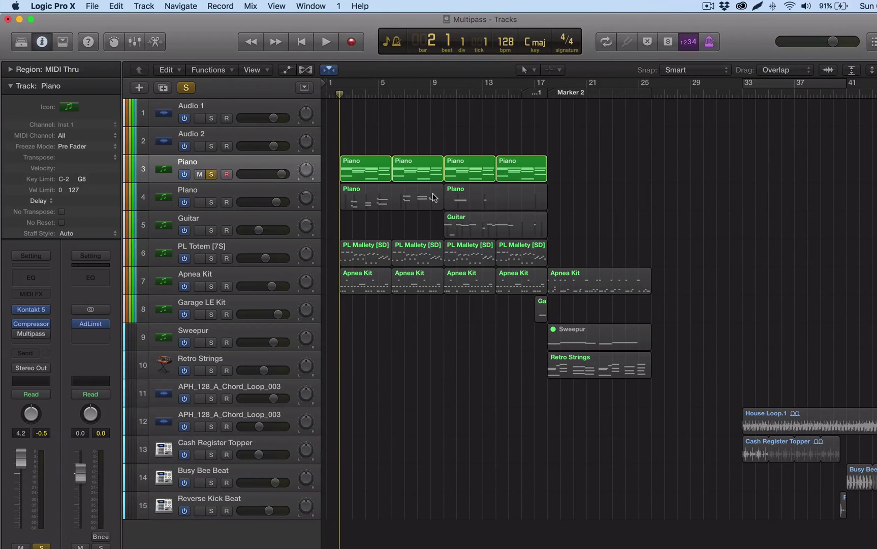
{"action": "key", "text": "space"}
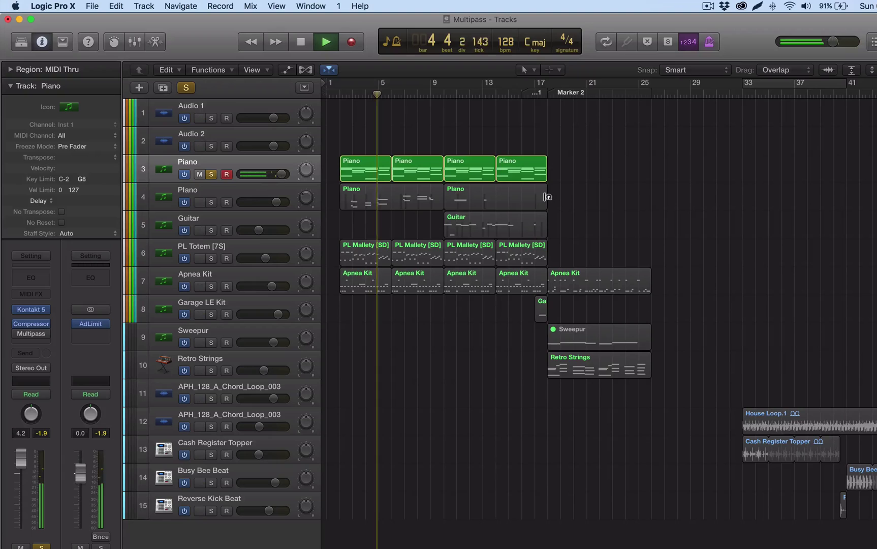
{"action": "key", "text": "space"}
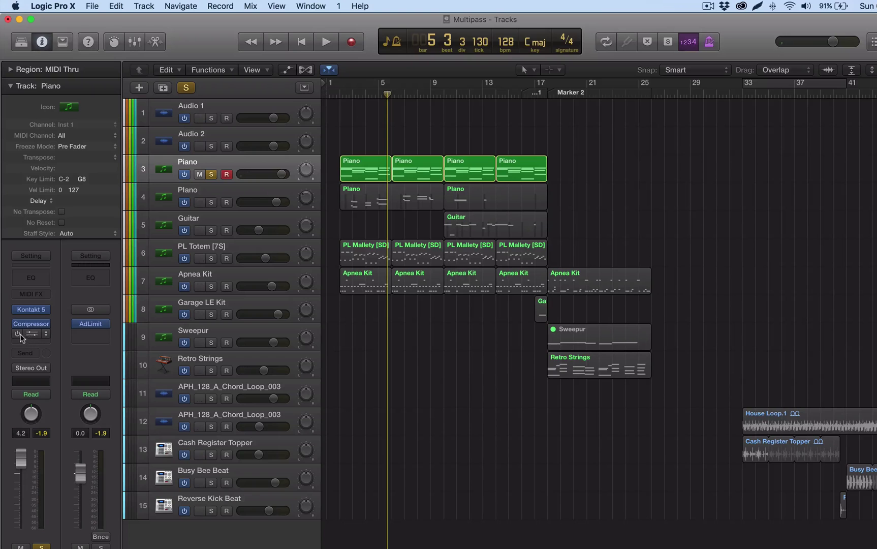
Open the Piano track's Multipass insert and play the piano through its initial patch
{"action": "left_click", "coordinate": [32, 335]}
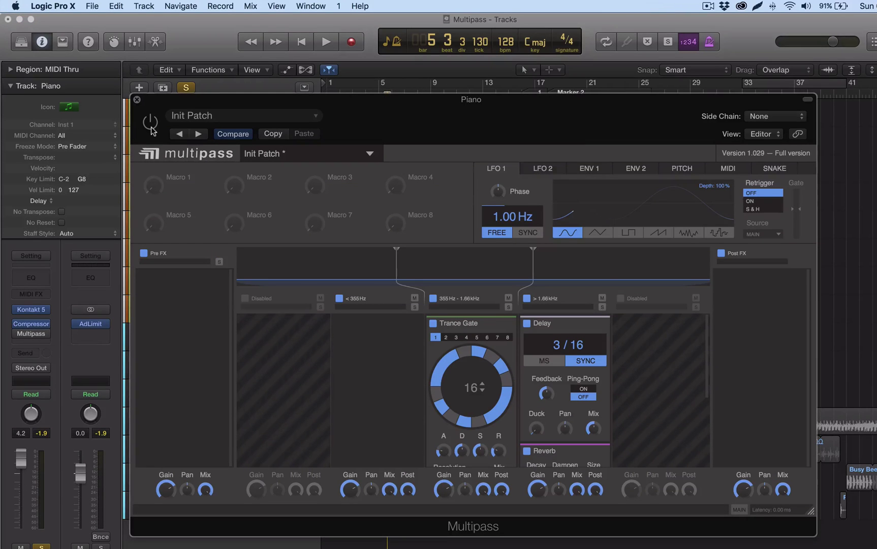
{"action": "mouse_move", "coordinate": [423, 232]}
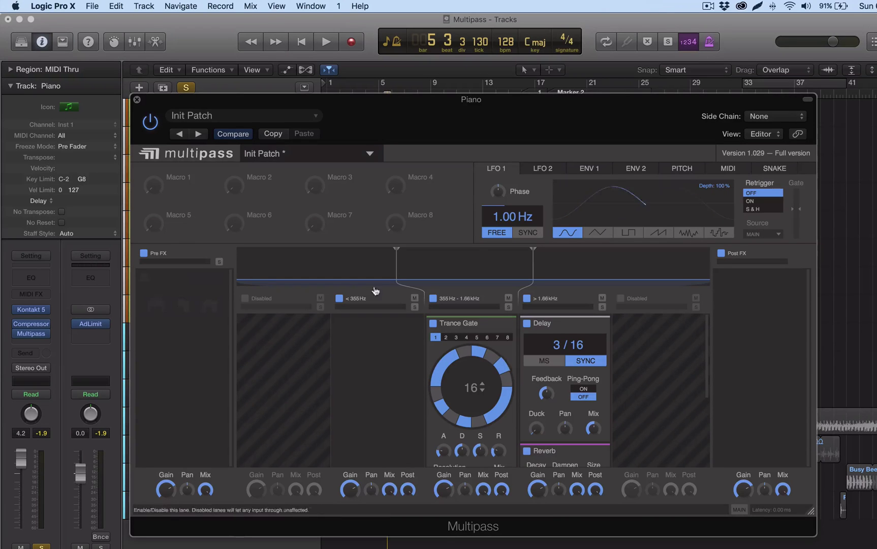
{"action": "mouse_move", "coordinate": [704, 356]}
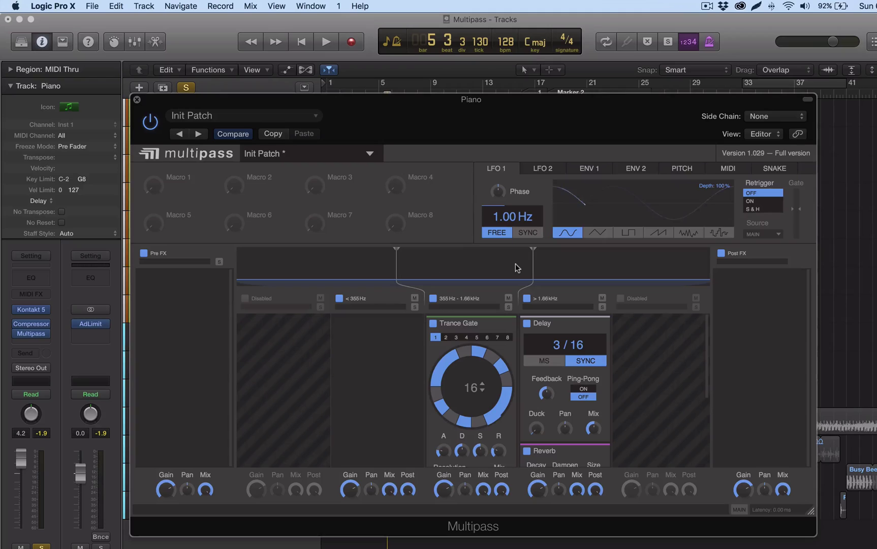
{"action": "key", "text": "space"}
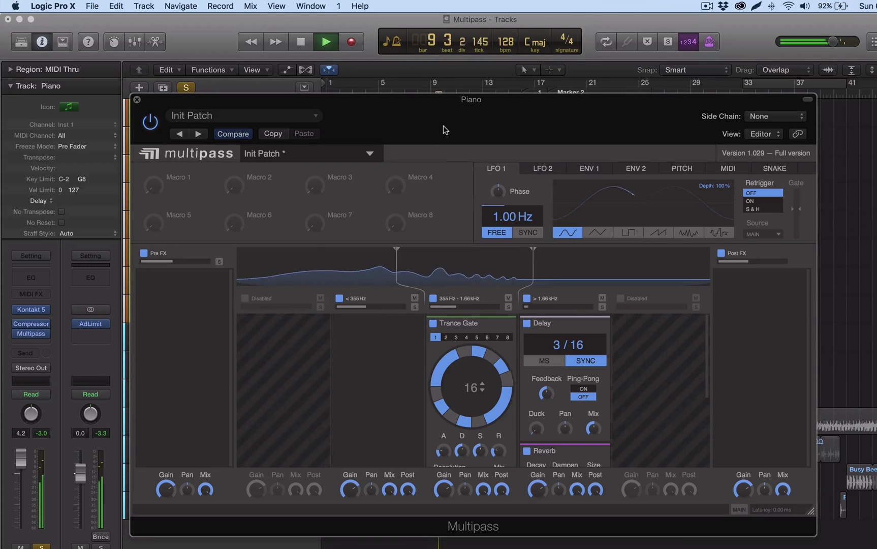
{"action": "key", "text": "space"}
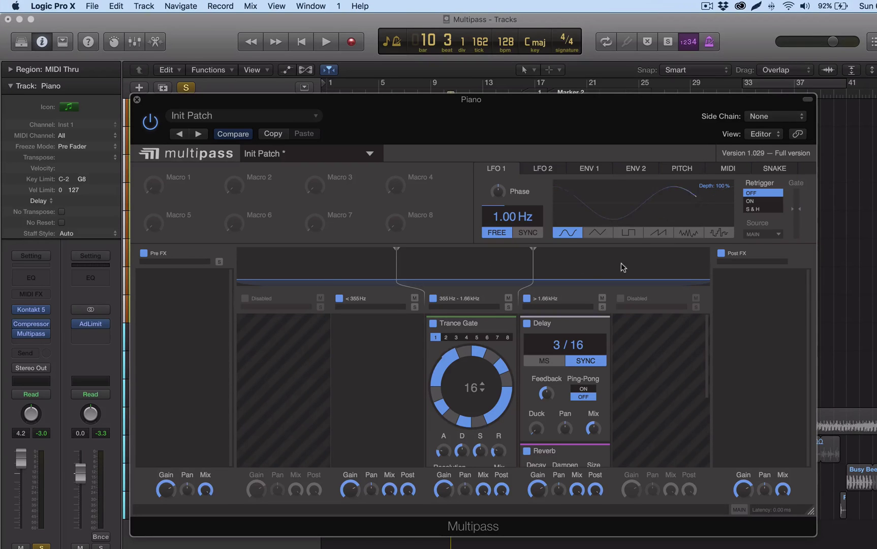
Enable the below-169 Hz and above-4.04 kHz bands, then move Trance Gate into the 355 Hz–1.66 kHz band
{"action": "left_click", "coordinate": [278, 299]}
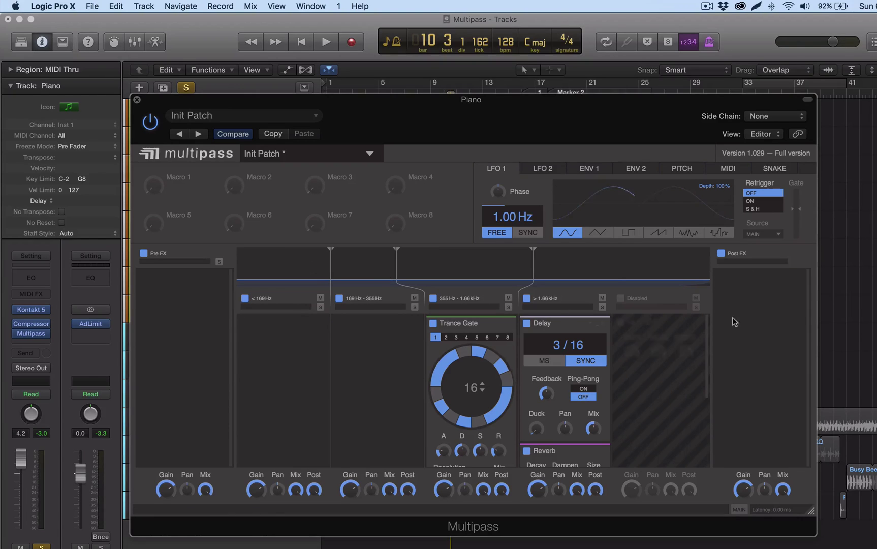
{"action": "left_click", "coordinate": [640, 299]}
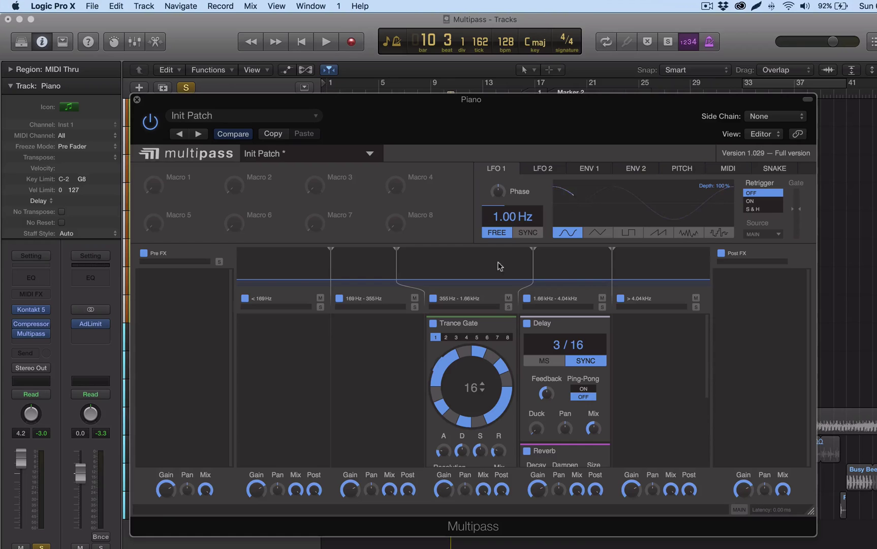
{"action": "scroll", "coordinate": [553, 364], "scroll_direction": "down", "scroll_amount": 5}
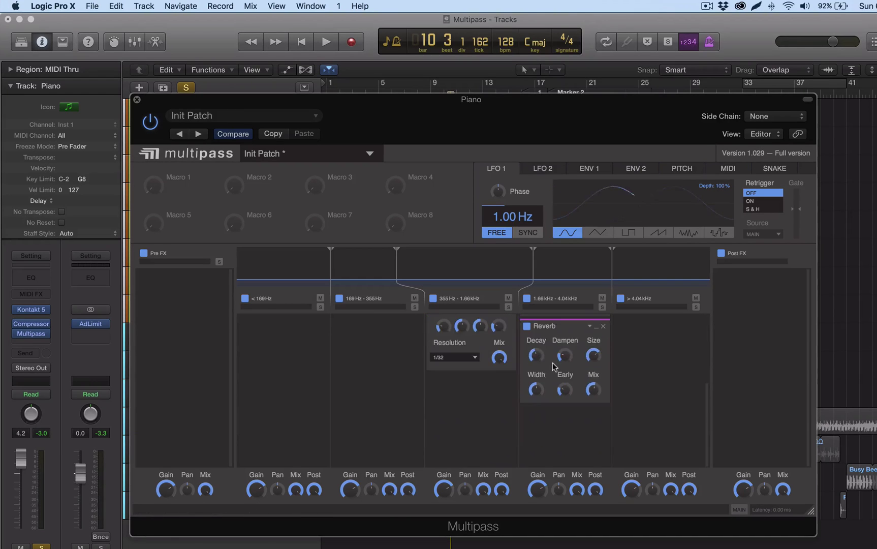
{"action": "scroll", "coordinate": [554, 363], "scroll_direction": "up", "scroll_amount": 5}
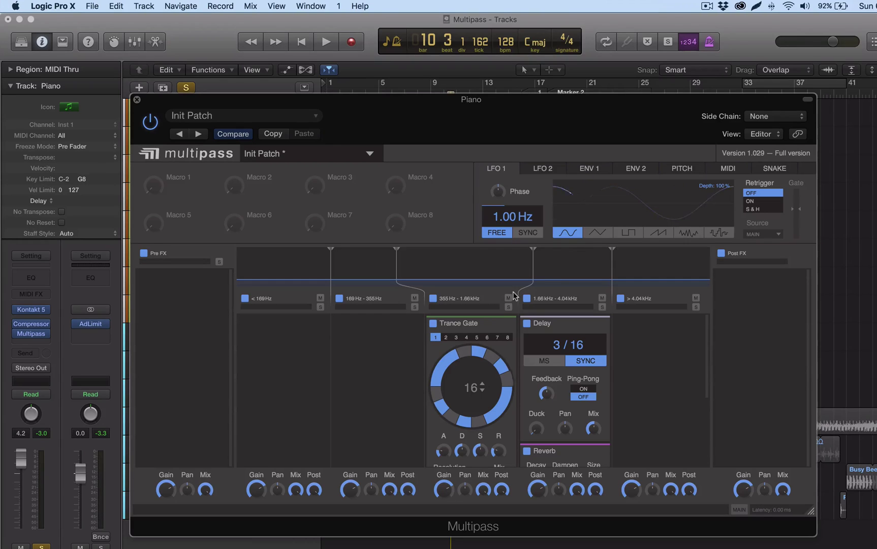
{"action": "left_click_drag", "start_coordinate": [474, 322], "coordinate": [398, 324]}
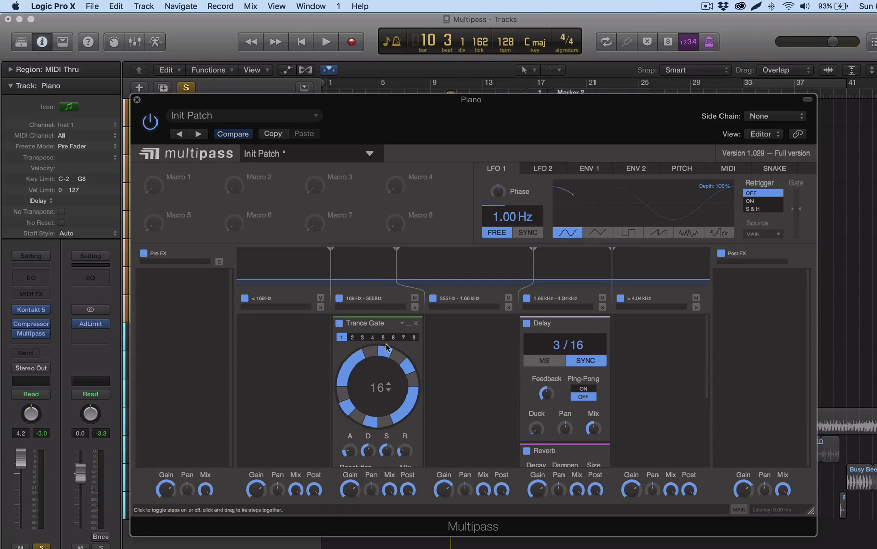
{"action": "left_click_drag", "start_coordinate": [379, 323], "coordinate": [467, 325]}
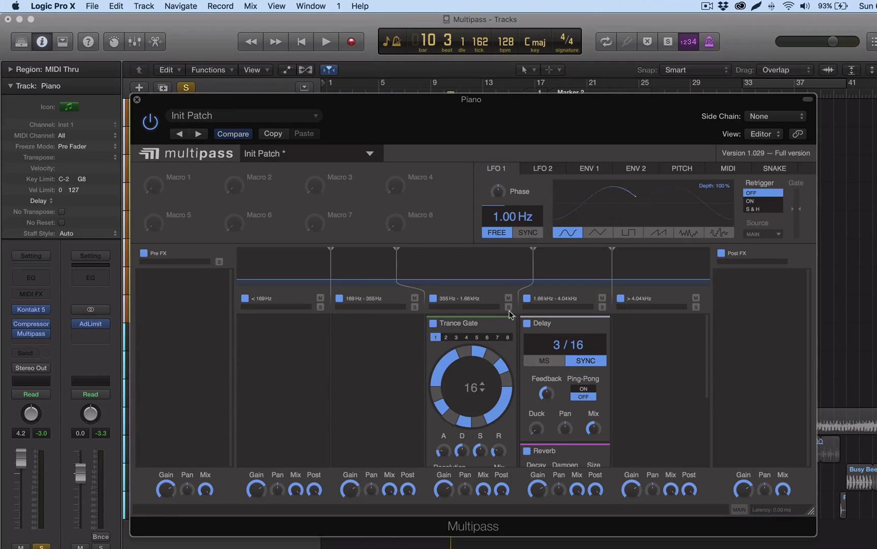
Solo the 169–355 Hz band and audition it over a bar 6–10 cycle range
{"action": "left_click", "coordinate": [414, 307]}
{"action": "left_click_drag", "start_coordinate": [435, 112], "coordinate": [435, 260]}
{"action": "key", "text": "space"}
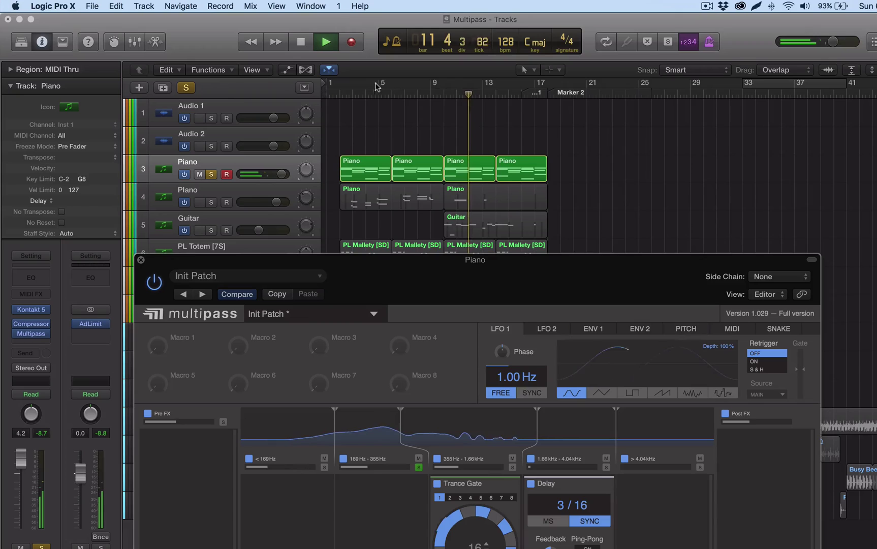
{"action": "left_click_drag", "start_coordinate": [392, 87], "coordinate": [444, 86]}
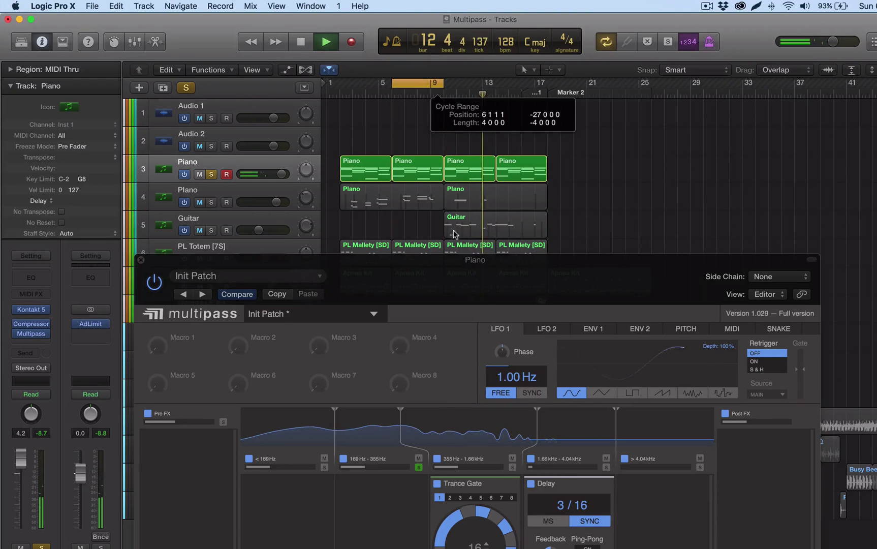
{"action": "key", "text": "space"}
{"action": "key", "text": "space"}
{"action": "left_click_drag", "start_coordinate": [454, 263], "coordinate": [467, 100]}
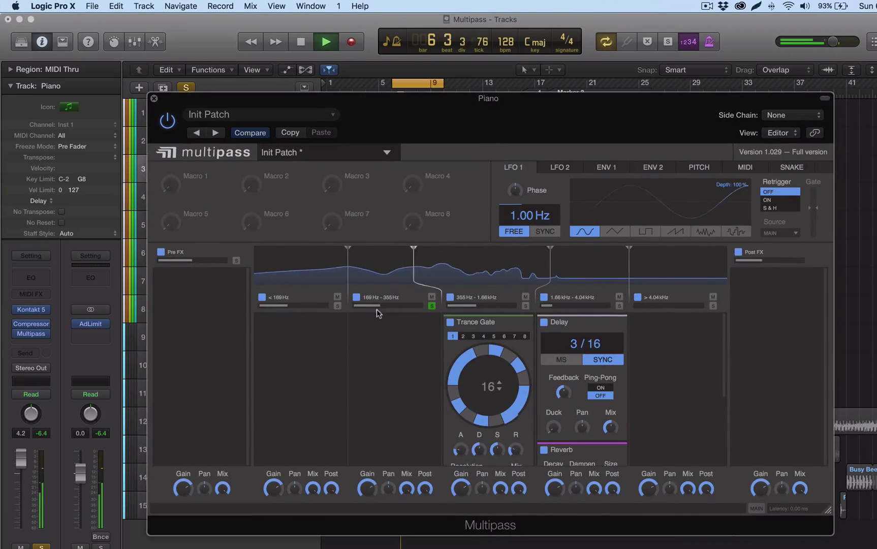
Lower the bottom crossover to about 142 Hz and add Distortion with about 8 dB drive and 87% mix
{"action": "mouse_move", "coordinate": [347, 277]}
{"action": "left_mouse_down"}
{"action": "mouse_move", "coordinate": [300, 275]}
{"action": "mouse_move", "coordinate": [332, 275]}
{"action": "left_mouse_up"}
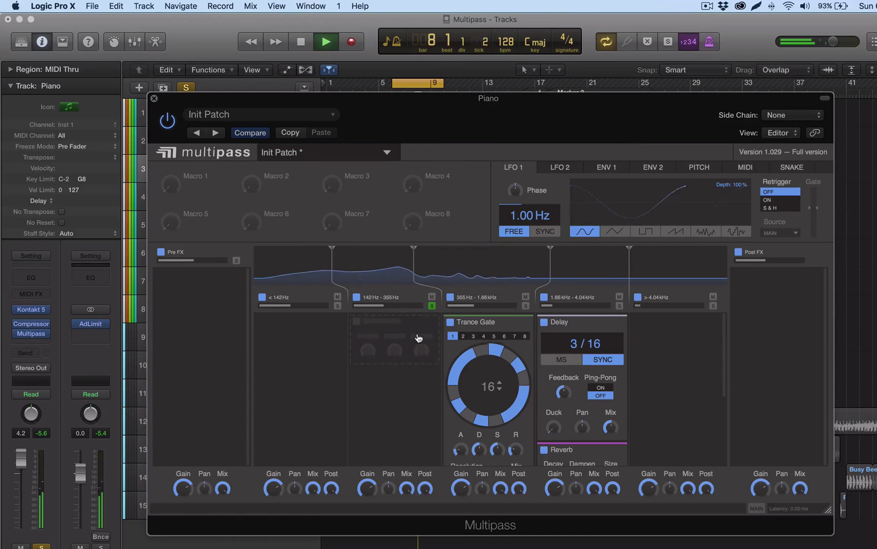
{"action": "left_click", "coordinate": [411, 335]}
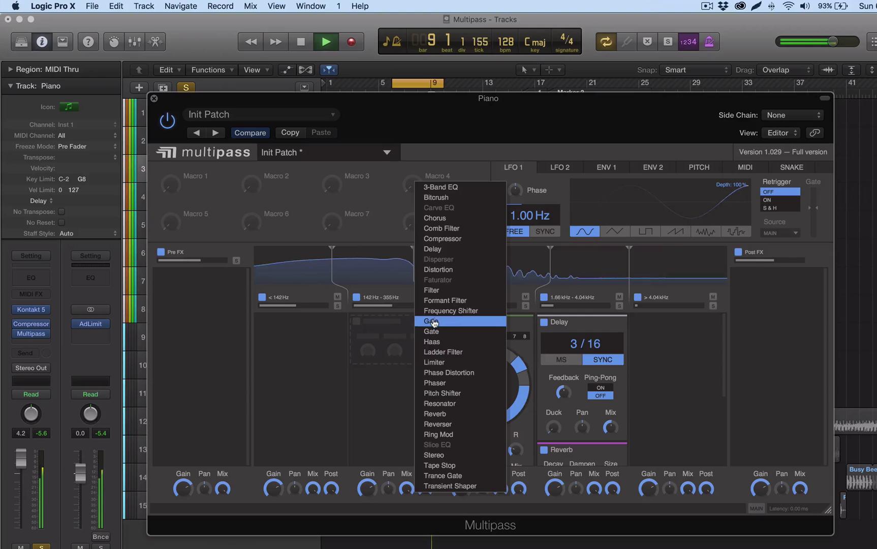
{"action": "left_click", "coordinate": [453, 269]}
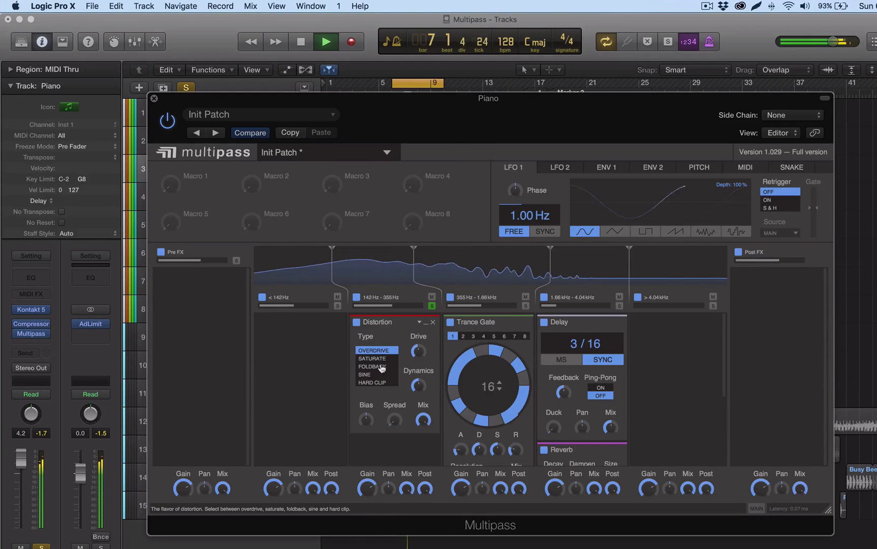
{"action": "left_click_drag", "start_coordinate": [418, 351], "coordinate": [418, 337]}
{"action": "left_click_drag", "start_coordinate": [424, 420], "coordinate": [424, 417]}
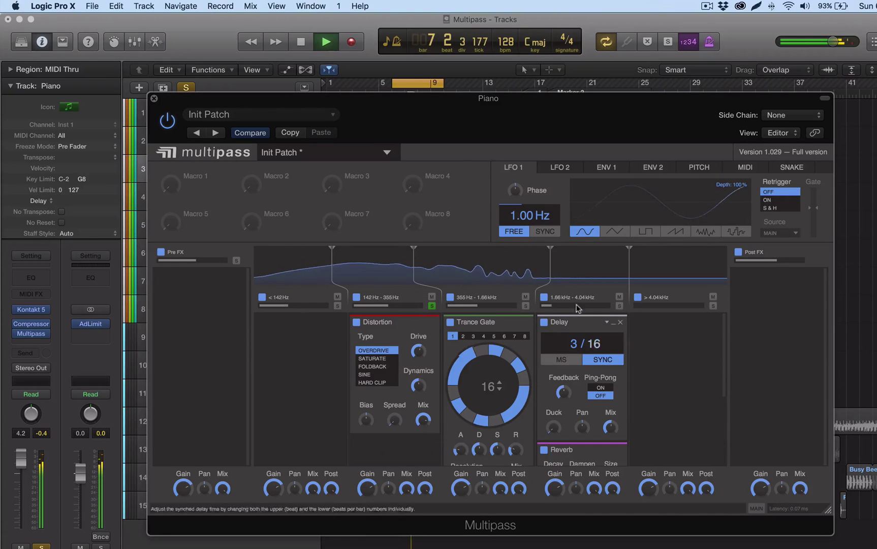
Unsolo the 142–355 Hz band and solo the 1.66–4.04 kHz band for playback
{"action": "key", "text": "space"}
{"action": "left_click", "coordinate": [432, 306]}
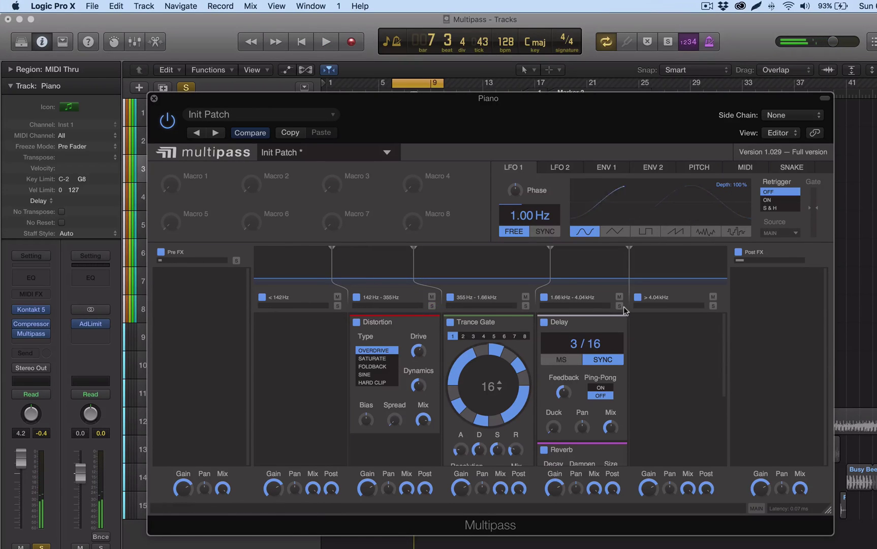
{"action": "left_click", "coordinate": [620, 306]}
{"action": "key", "text": "space"}
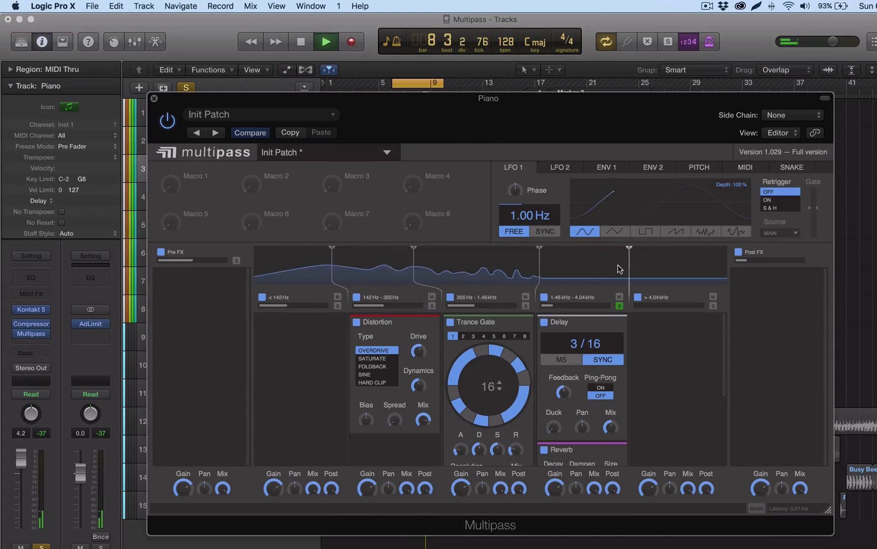
Raise the top crossover to 6.28 kHz and set the Reverb to 156% size and 60% mix
{"action": "left_click_drag", "start_coordinate": [629, 252], "coordinate": [669, 259]}
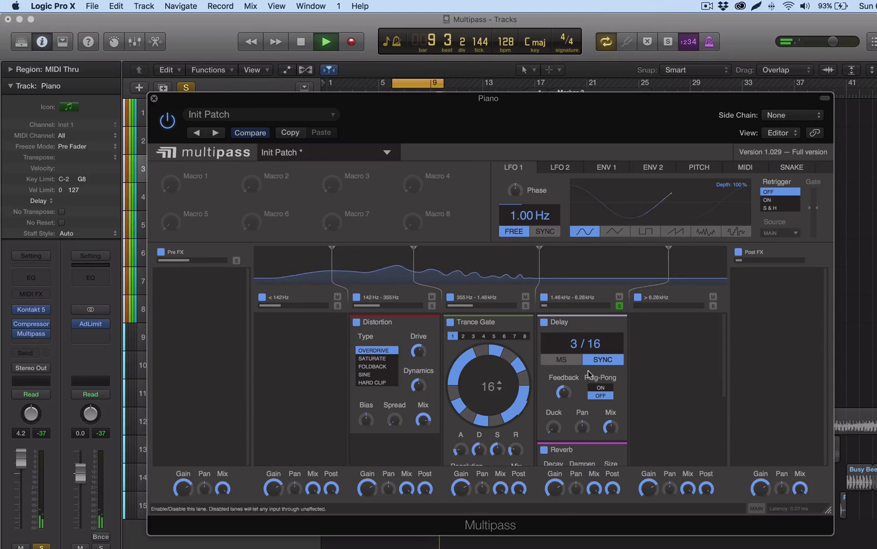
{"action": "scroll", "coordinate": [588, 374], "scroll_direction": "down", "scroll_amount": 3}
{"action": "scroll", "coordinate": [588, 375], "scroll_direction": "up", "scroll_amount": 3}
{"action": "scroll", "coordinate": [590, 377], "scroll_direction": "down", "scroll_amount": 3}
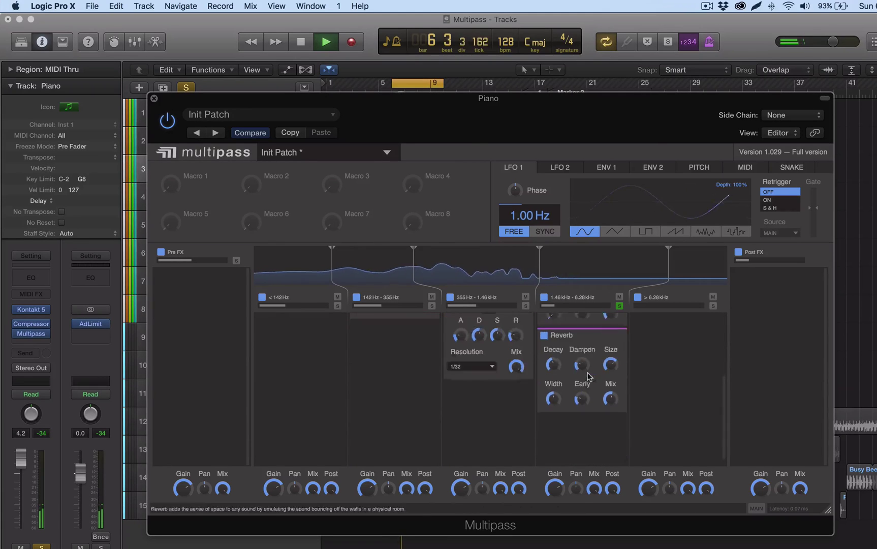
{"action": "left_click_drag", "start_coordinate": [610, 364], "coordinate": [611, 359]}
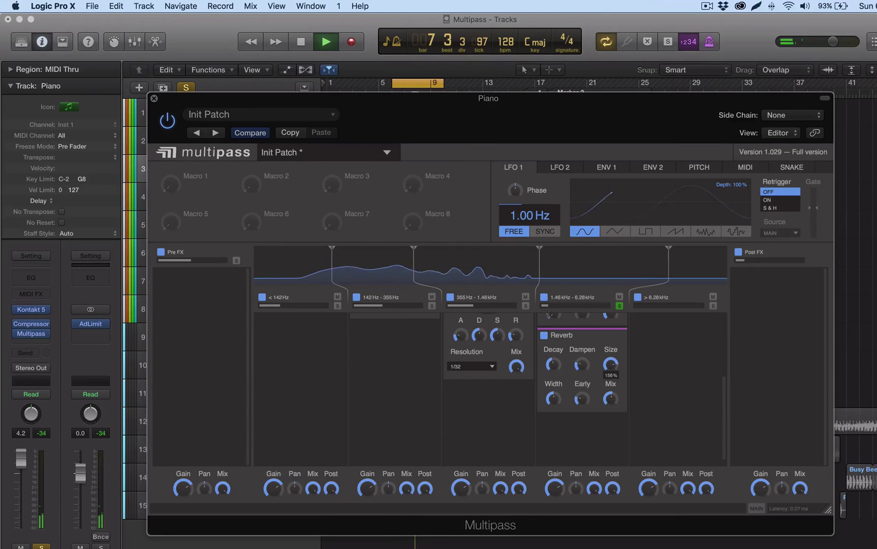
{"action": "left_click_drag", "start_coordinate": [611, 398], "coordinate": [611, 396]}
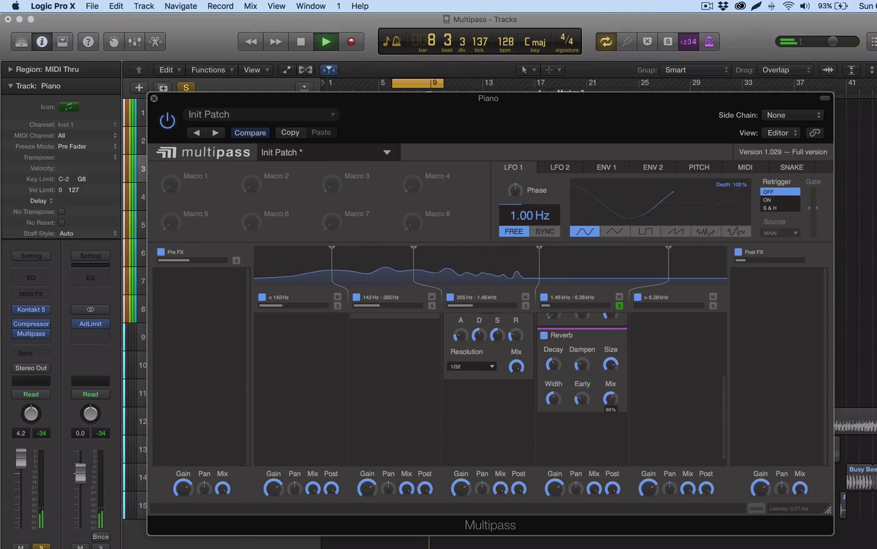
Also solo the 355 Hz–1.46 kHz band and toggle its Trance Gate module
{"action": "scroll", "coordinate": [559, 378], "scroll_direction": "up", "scroll_amount": 3}
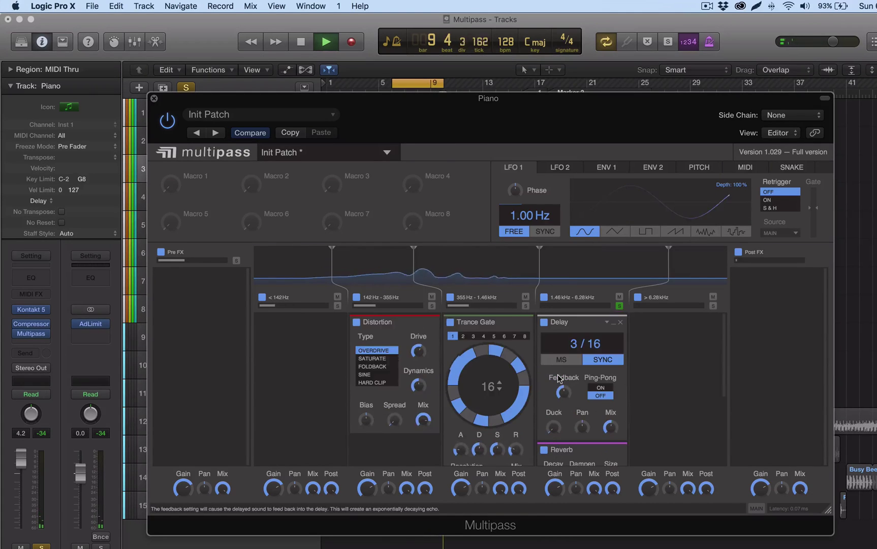
{"action": "left_click", "coordinate": [525, 305]}
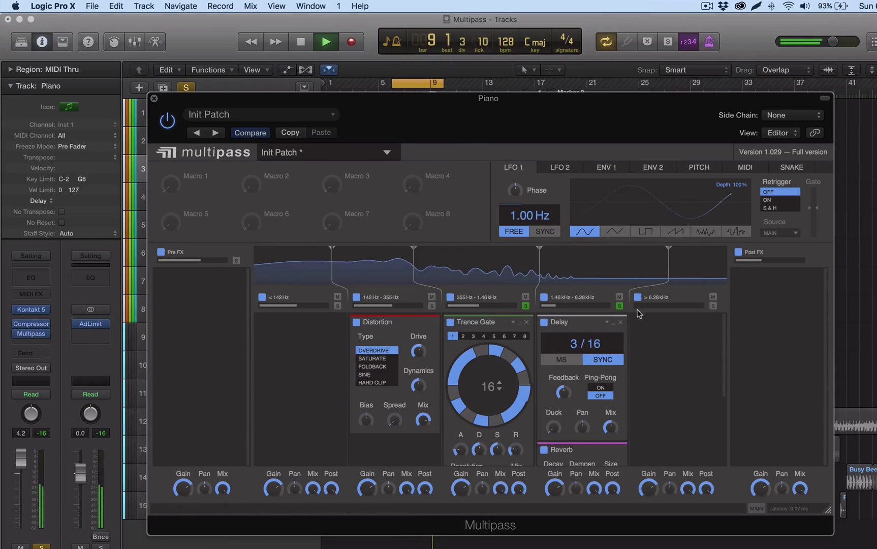
{"action": "left_click", "coordinate": [451, 324]}
{"action": "left_click", "coordinate": [452, 324]}
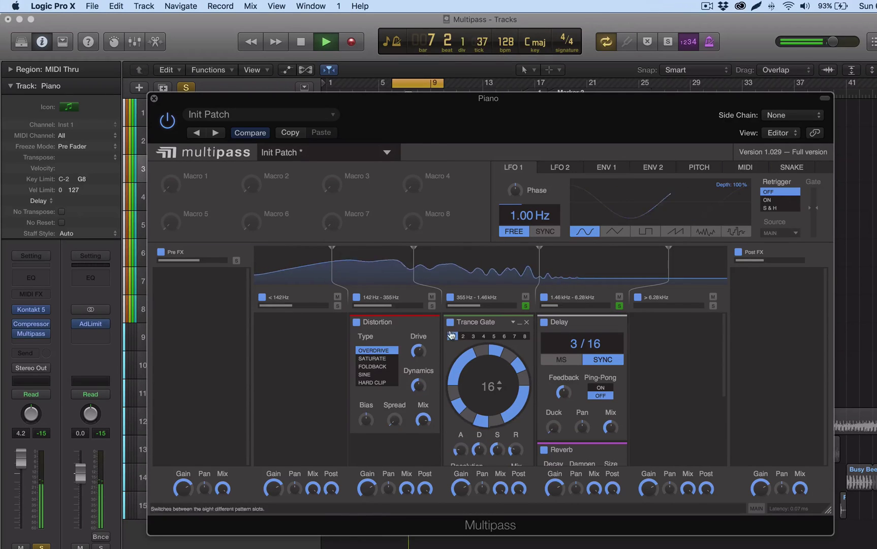
Compare the Trance Gate bypassed, then copy the Reverb into the 355 Hz–1.46 kHz band at 66% mix
{"action": "left_click", "coordinate": [450, 322]}
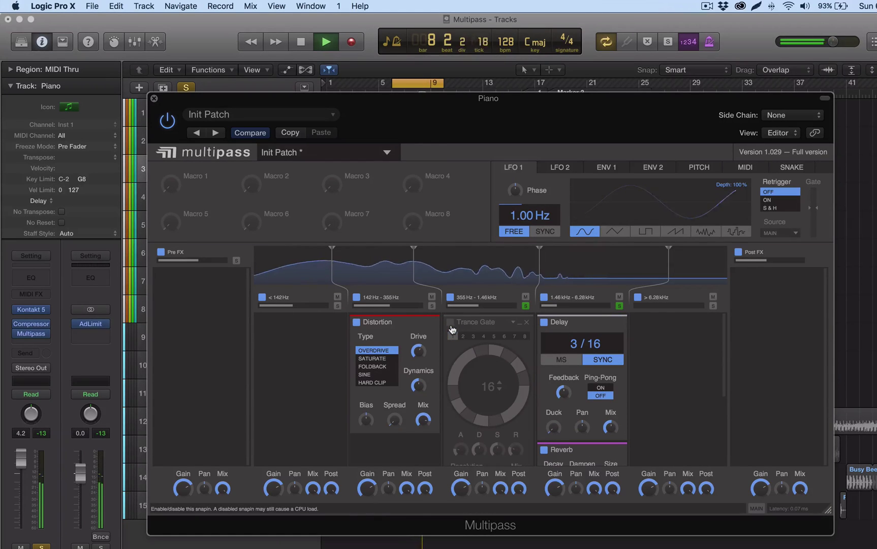
{"action": "left_click", "coordinate": [450, 323]}
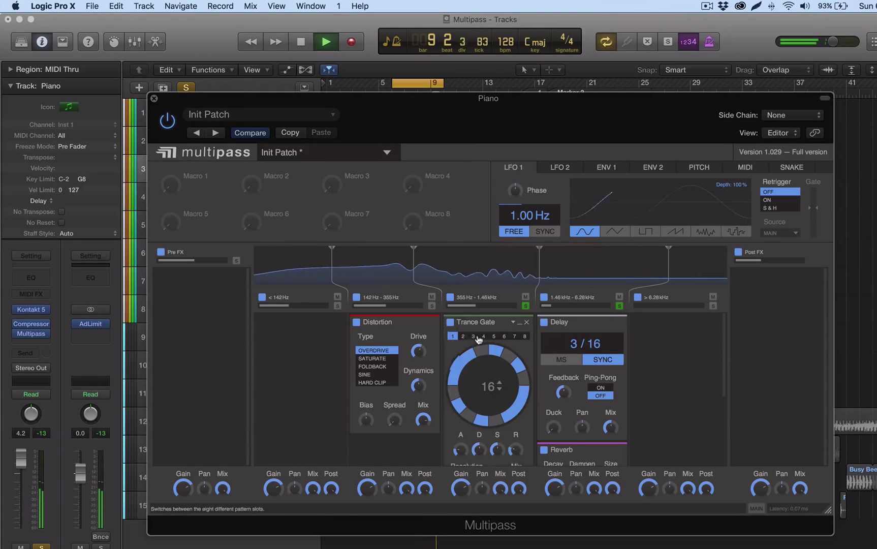
{"action": "scroll", "coordinate": [482, 342], "scroll_direction": "down", "scroll_amount": 5}
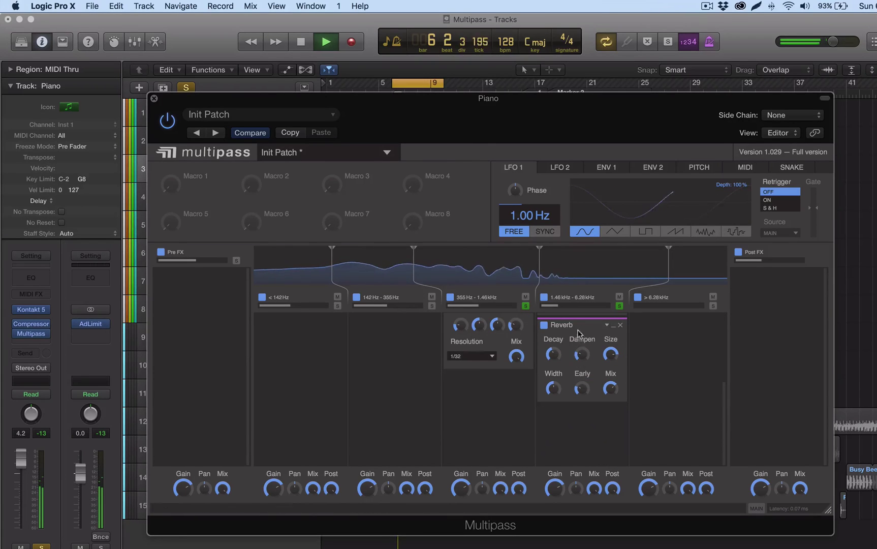
{"action": "left_click_drag", "start_coordinate": [575, 337], "coordinate": [494, 393]}
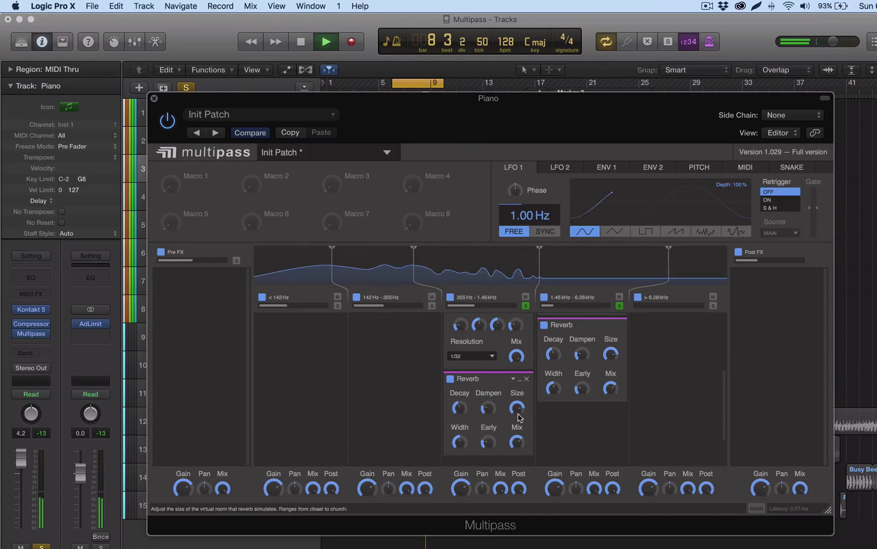
{"action": "left_click_drag", "start_coordinate": [517, 443], "coordinate": [516, 448]}
{"action": "key", "text": "space"}
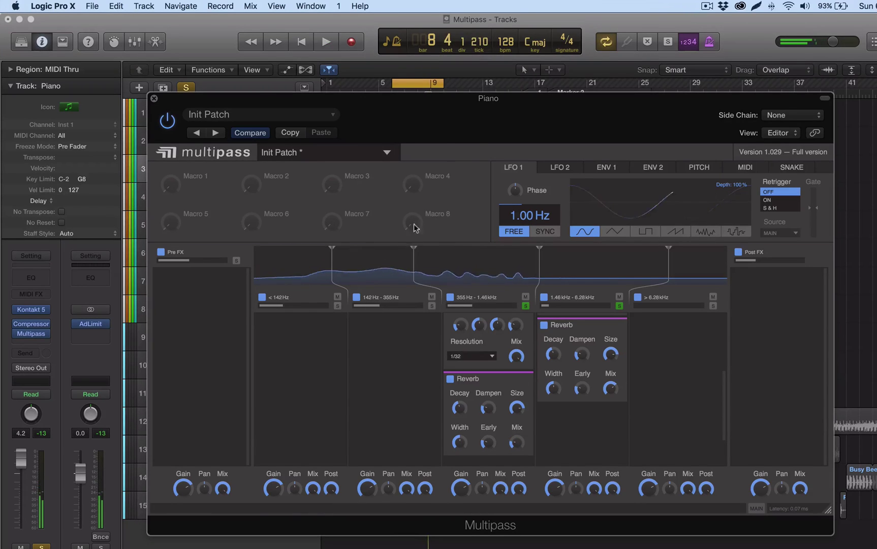
Unsolo the 355 Hz–1.46 kHz and 1.46–6.28 kHz bands and give LFO 2 a triangle shape
{"action": "left_click", "coordinate": [526, 306]}
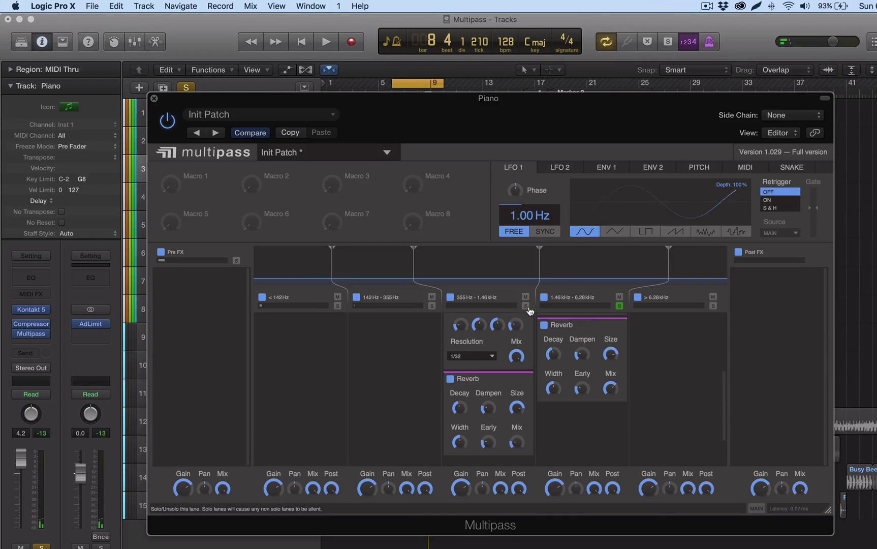
{"action": "left_click", "coordinate": [619, 306]}
{"action": "key", "text": "super+v"}
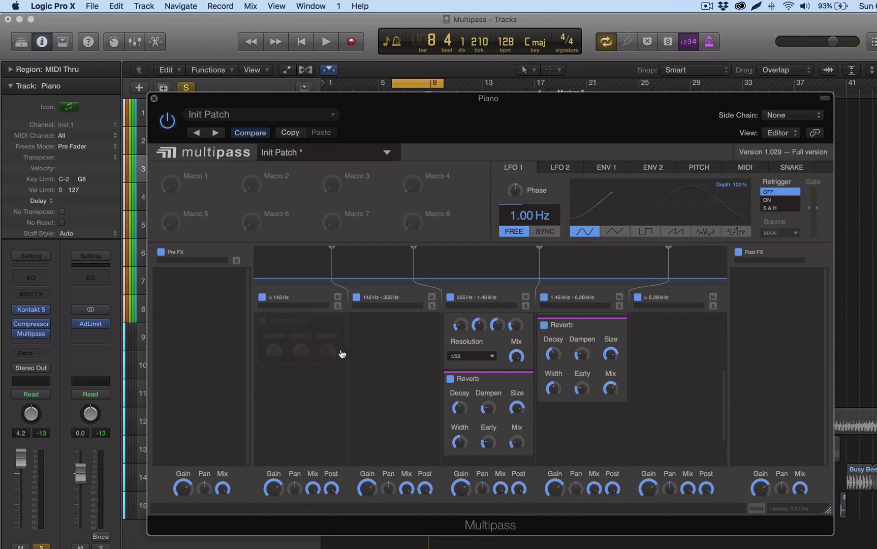
{"action": "left_click", "coordinate": [561, 168]}
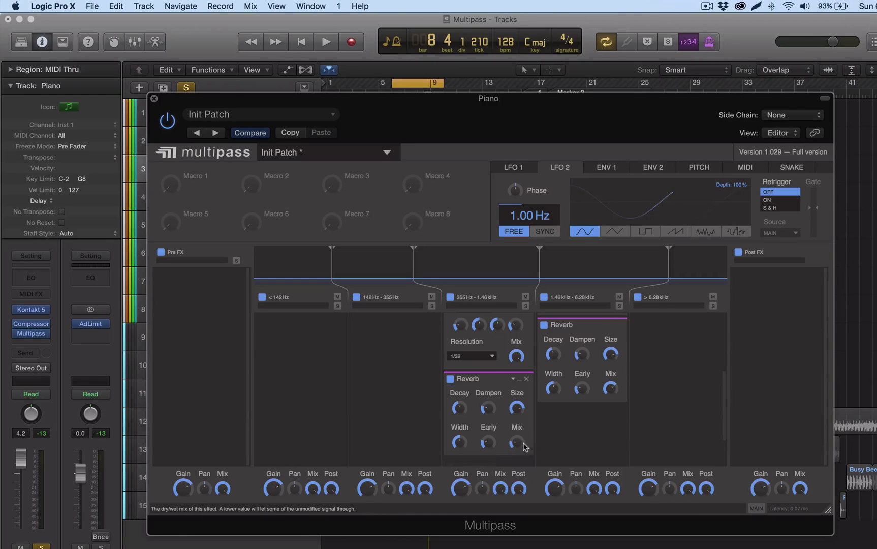
{"action": "scroll", "coordinate": [518, 338], "scroll_direction": "up", "scroll_amount": 2}
{"action": "scroll", "coordinate": [517, 335], "scroll_direction": "up", "scroll_amount": 4}
{"action": "scroll", "coordinate": [530, 335], "scroll_direction": "down", "scroll_amount": 8}
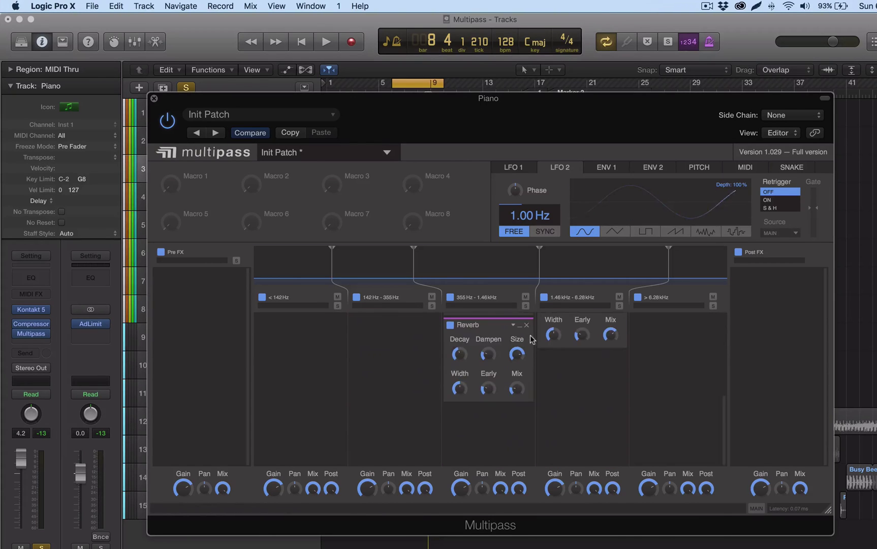
{"action": "left_click", "coordinate": [614, 232]}
Route LFO 2 to the lower Reverb's Mix, play it back, and switch LFO 2 to sine
{"action": "left_click_drag", "start_coordinate": [578, 226], "coordinate": [519, 400]}
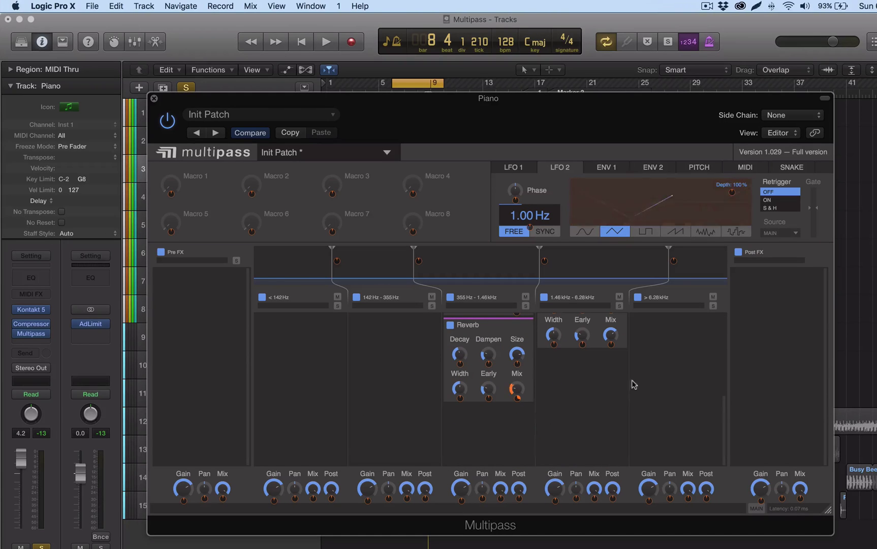
{"action": "key", "text": "space"}
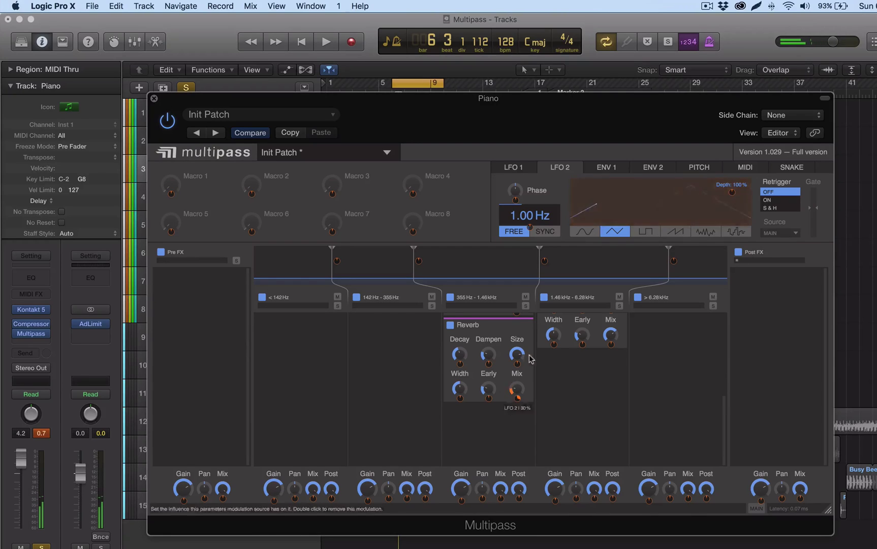
{"action": "left_click", "coordinate": [584, 232]}
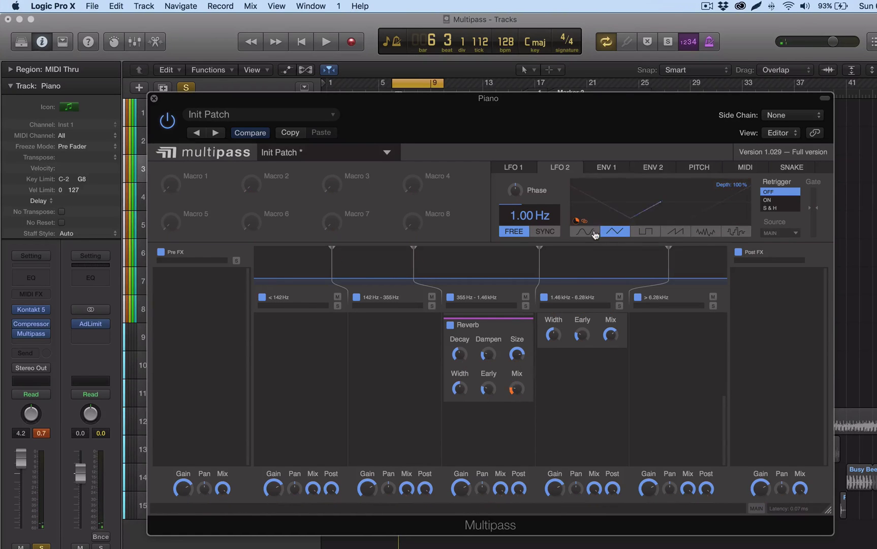
{"action": "left_click", "coordinate": [583, 221]}
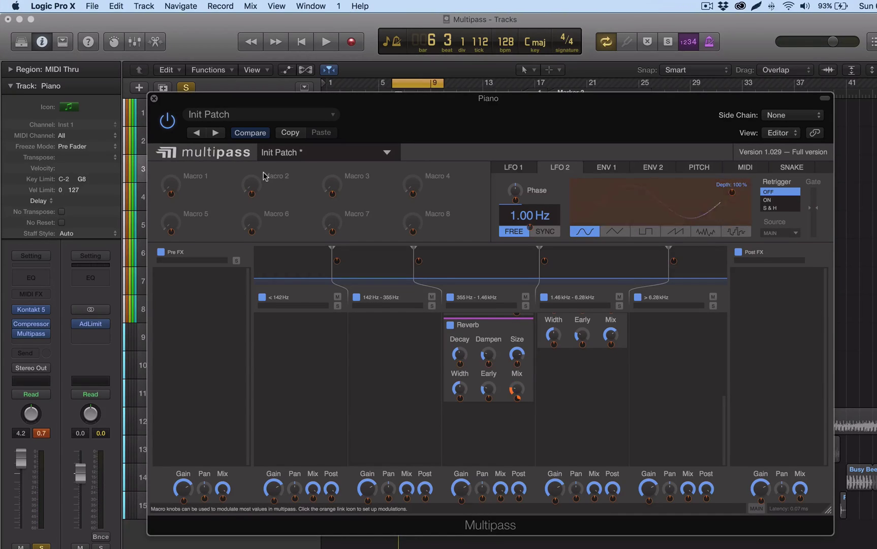
Close Multipass, turn off cycle, unsolo the Piano track, and play the full mix from bar 6
{"action": "left_click", "coordinate": [154, 99]}
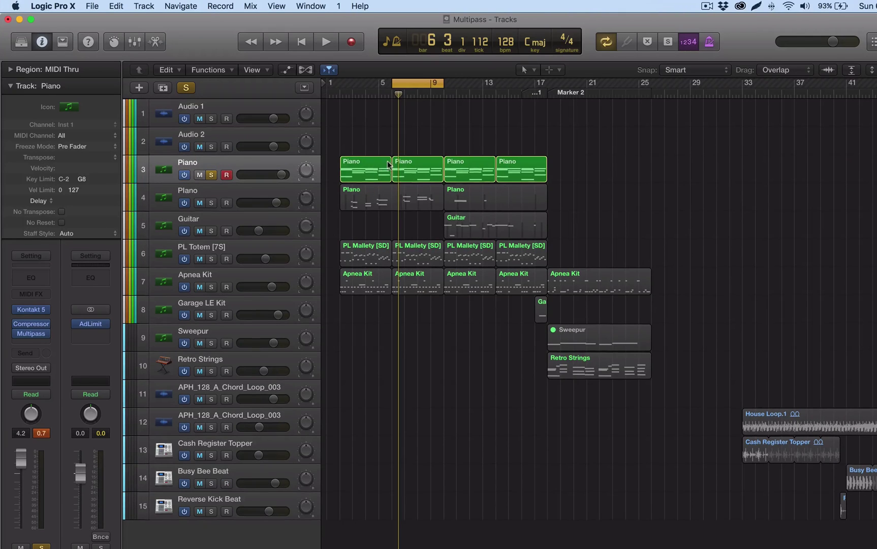
{"action": "key", "text": "c"}
{"action": "left_click", "coordinate": [340, 99]}
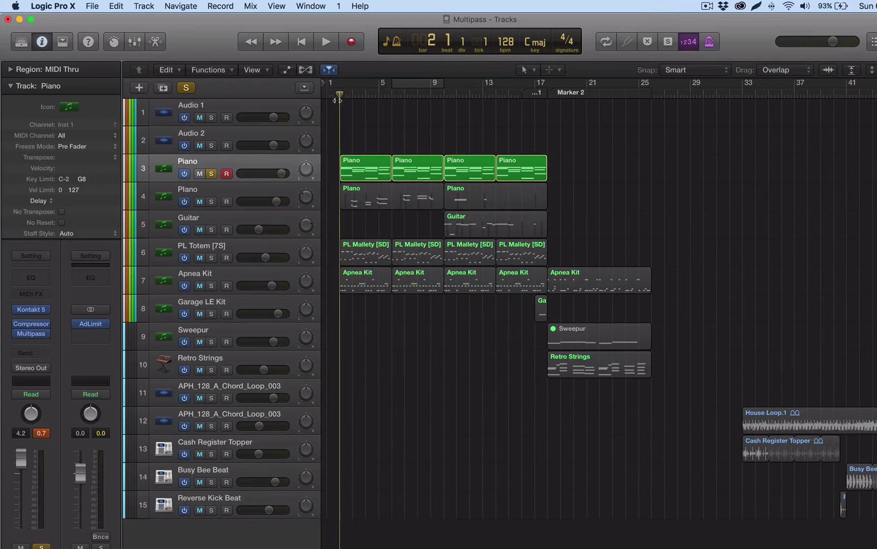
{"action": "key", "text": "ctrl+s"}
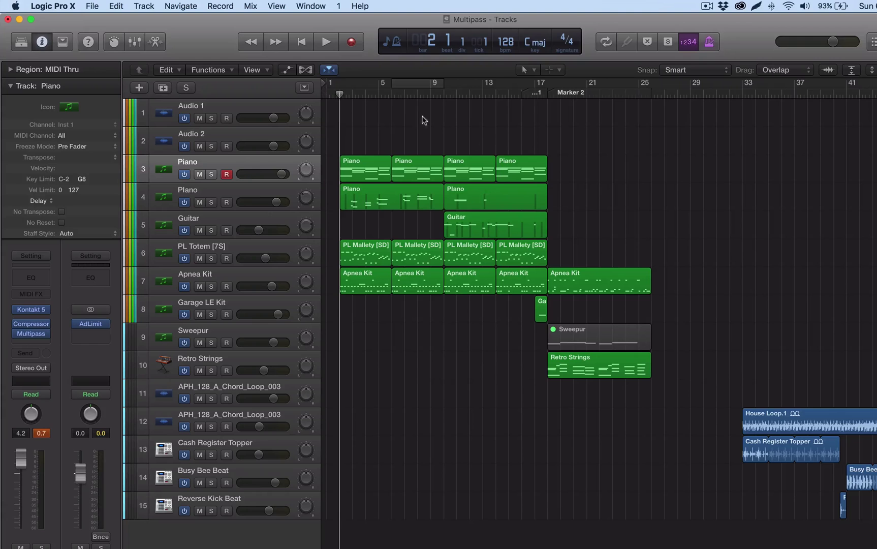
{"action": "left_click", "coordinate": [392, 94]}
{"action": "key", "text": "space"}
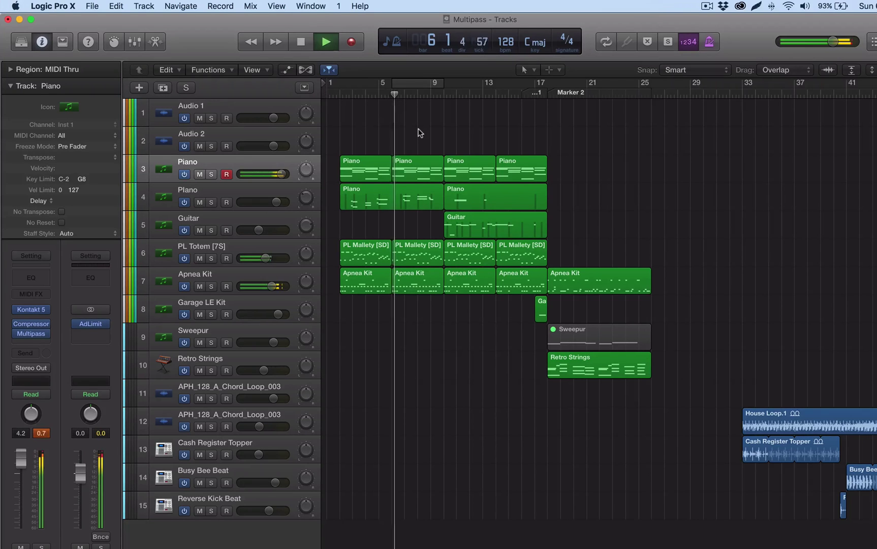
Compare the Piano soloed and unsoloed, stop playback, and scroll right toward House Loop.1
{"action": "left_click", "coordinate": [212, 175]}
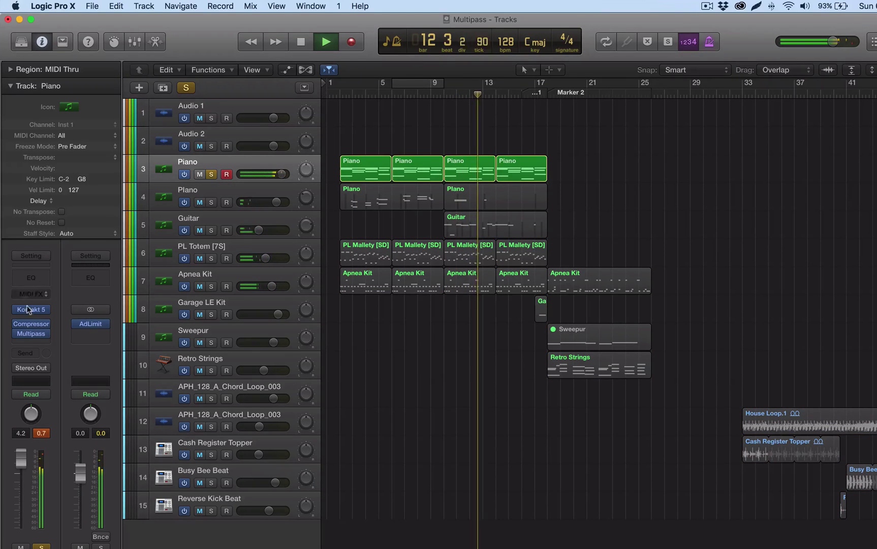
{"action": "mouse_move", "coordinate": [18, 334]}
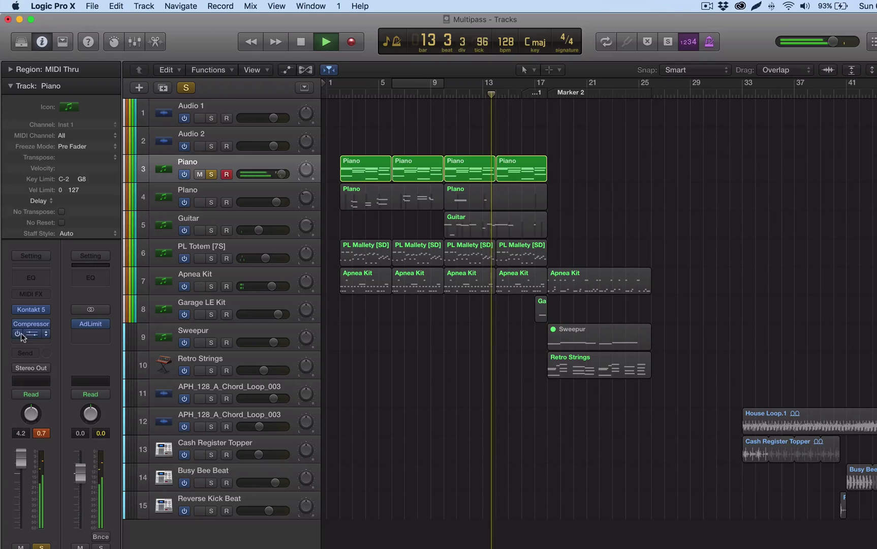
{"action": "left_click", "coordinate": [212, 175]}
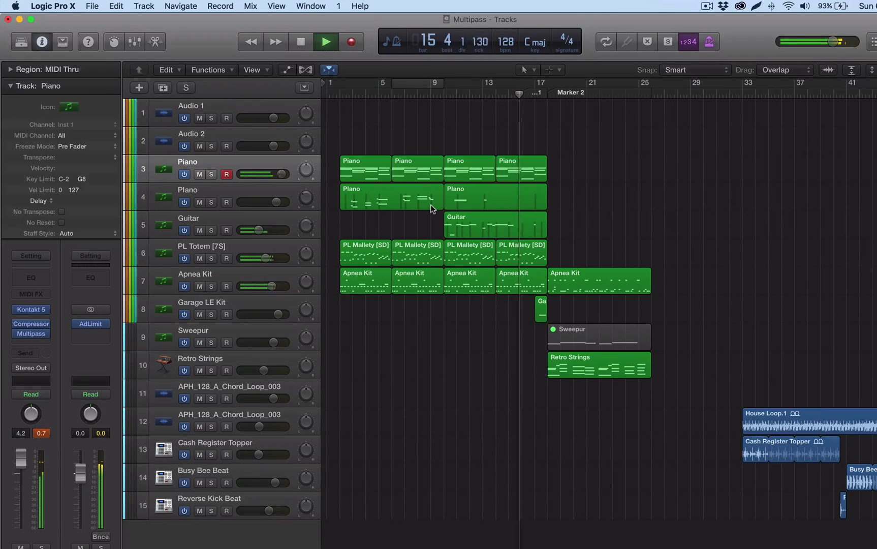
{"action": "scroll", "coordinate": [634, 228], "scroll_direction": "right", "scroll_amount": 2}
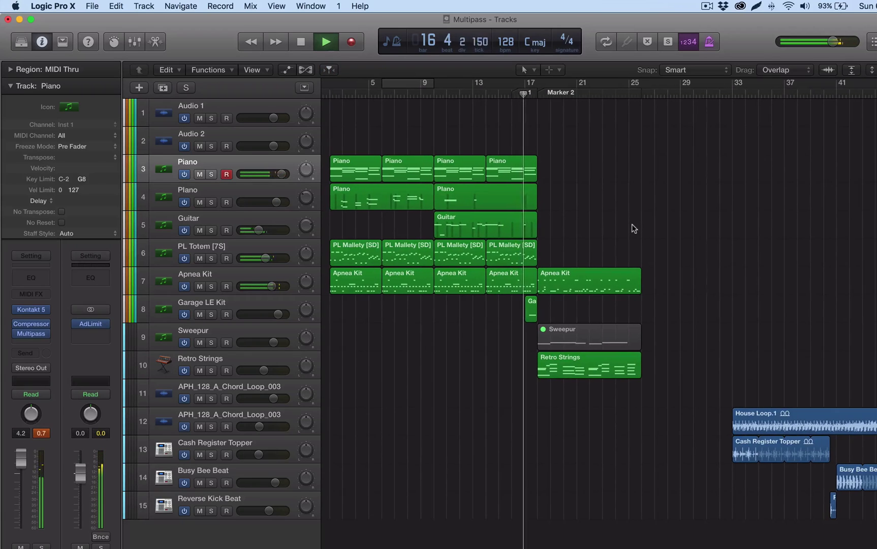
{"action": "scroll", "coordinate": [633, 228], "scroll_direction": "left", "scroll_amount": 1}
{"action": "key", "text": "space"}
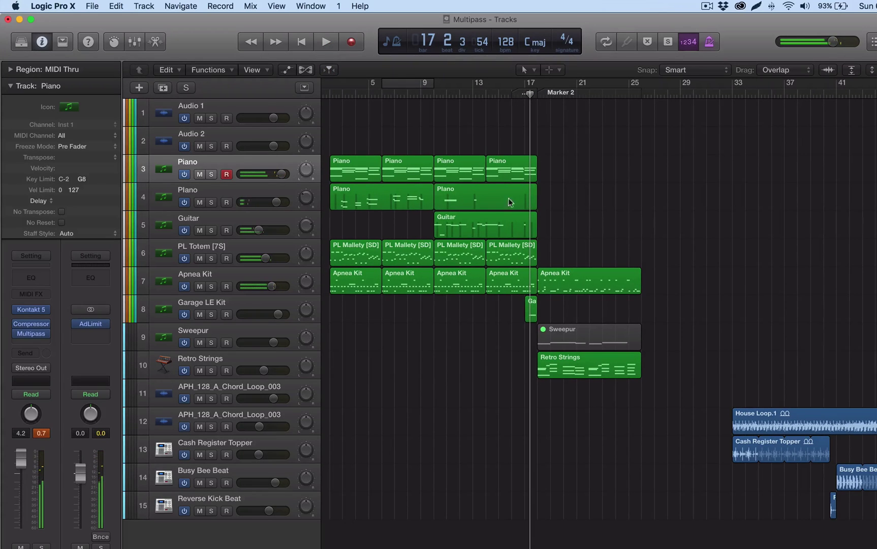
{"action": "scroll", "coordinate": [539, 190], "scroll_direction": "right", "scroll_amount": 10}
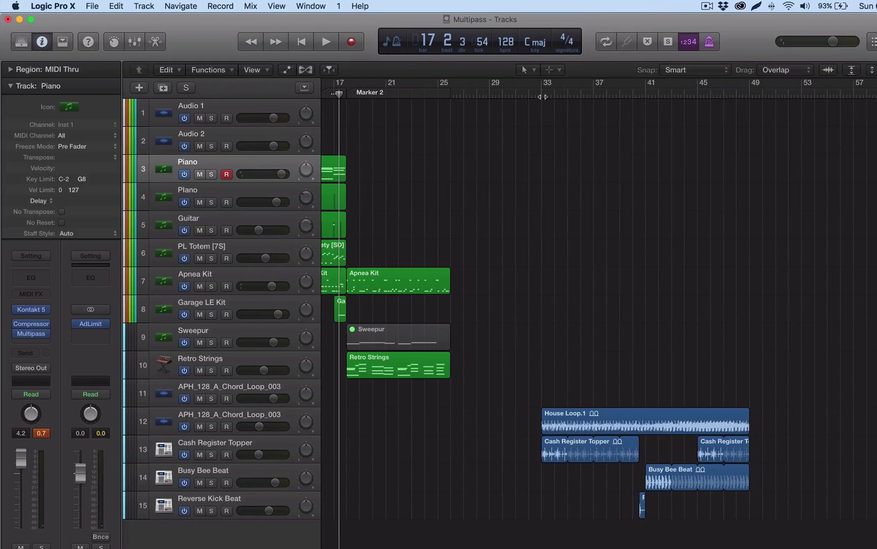
Move the playhead to bar 33 and select the track and region holding House Loop.1
{"action": "left_click", "coordinate": [543, 96]}
{"action": "left_click", "coordinate": [287, 419]}
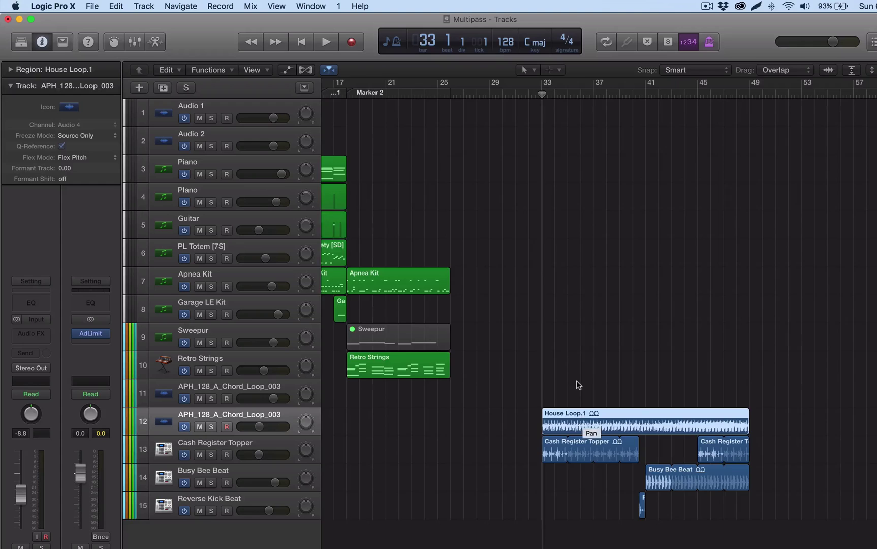
{"action": "scroll", "coordinate": [575, 382], "scroll_direction": "right", "scroll_amount": 2}
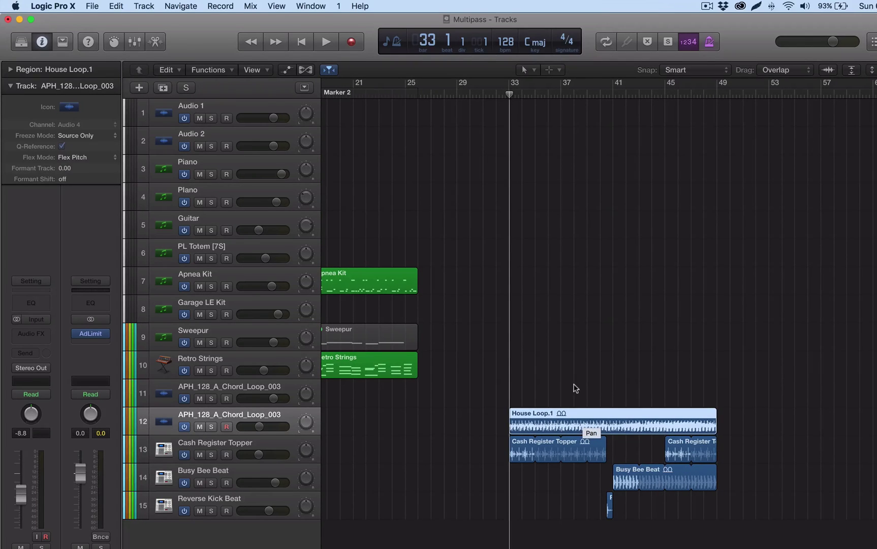
{"action": "left_click", "coordinate": [640, 386]}
{"action": "left_click", "coordinate": [544, 427]}
{"action": "scroll", "coordinate": [486, 424], "scroll_direction": "right", "scroll_amount": 3}
{"action": "scroll", "coordinate": [426, 424], "scroll_direction": "right", "scroll_amount": 2}
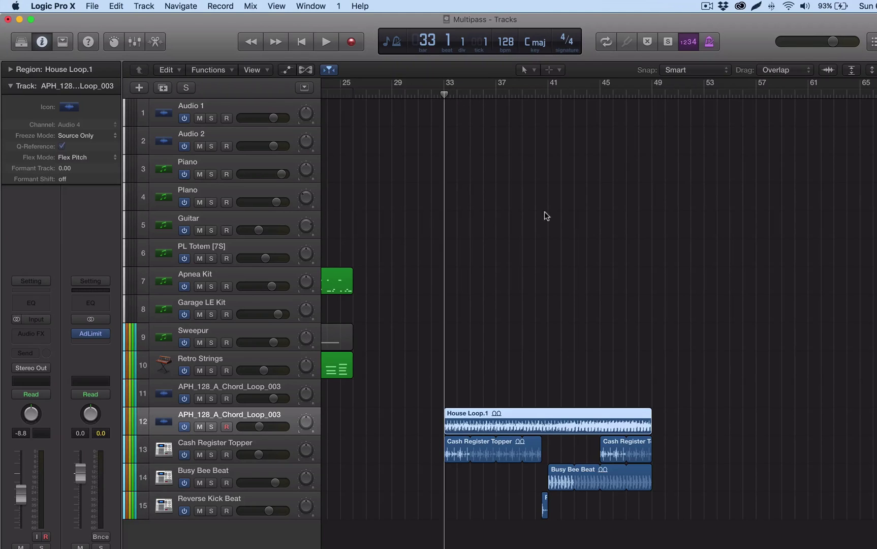
Play from bar 33, set the House Loop.1 track's volume to -7.0 dB, and stop near bar 38
{"action": "key", "text": "space"}
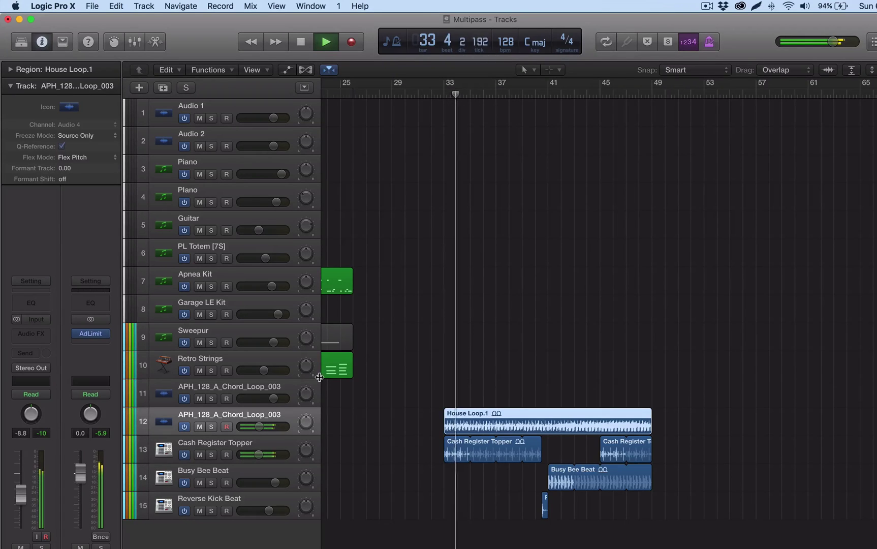
{"action": "left_click", "coordinate": [276, 459]}
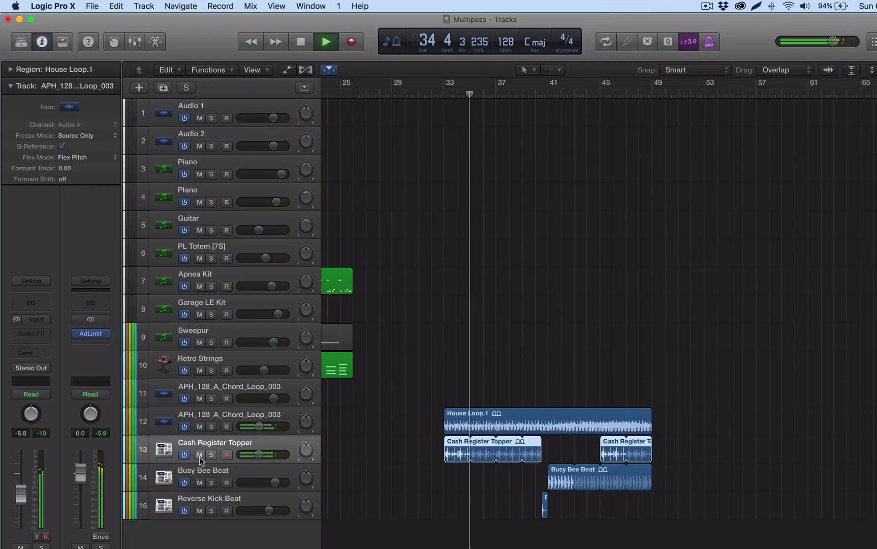
{"action": "left_click_drag", "start_coordinate": [258, 455], "coordinate": [260, 430]}
{"action": "left_click", "coordinate": [253, 431]}
{"action": "key", "text": "space"}
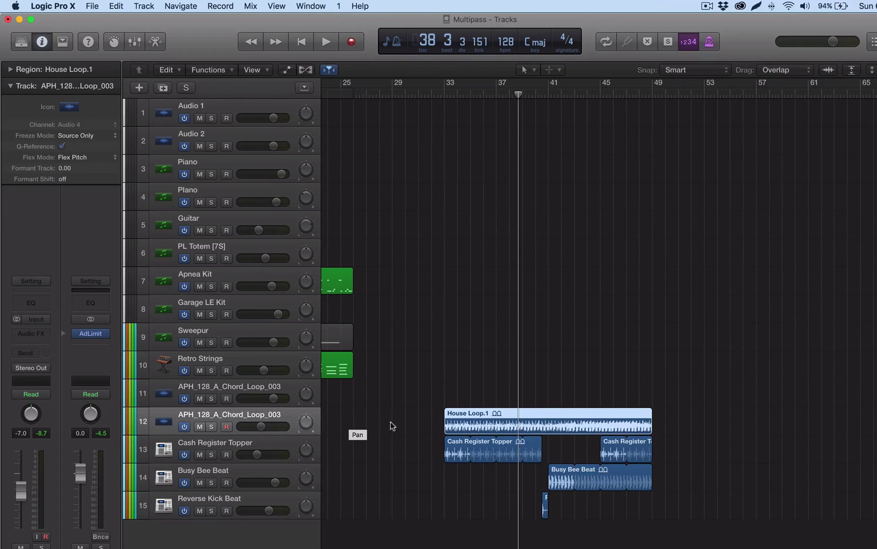
Insert the kiloHearts Delay in stereo on the House Loop.1 track as a trial, then close it
{"action": "left_click", "coordinate": [72, 334]}
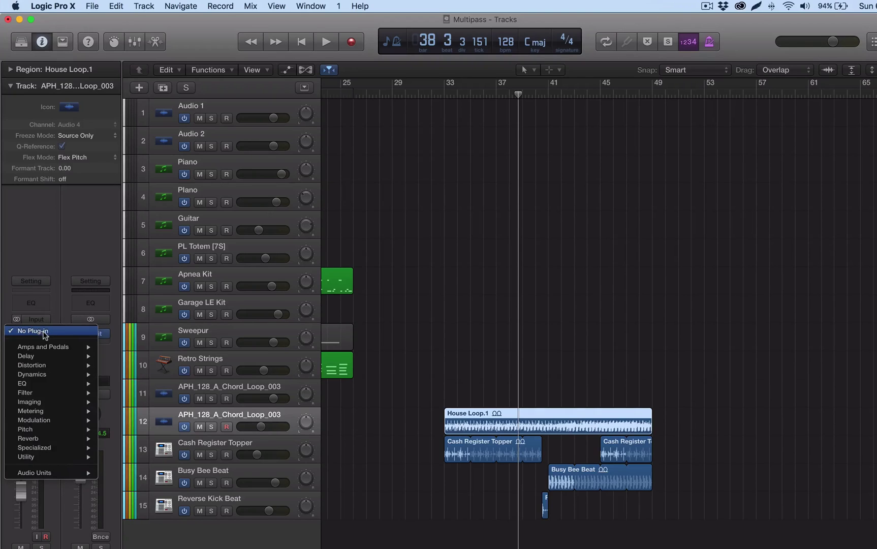
{"action": "mouse_move", "coordinate": [71, 474]}
{"action": "mouse_move", "coordinate": [100, 478]}
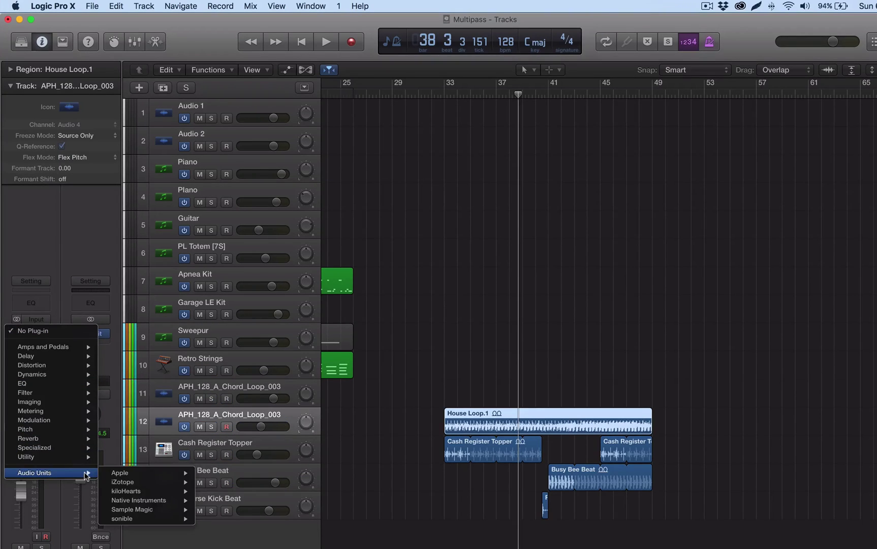
{"action": "mouse_move", "coordinate": [127, 492]}
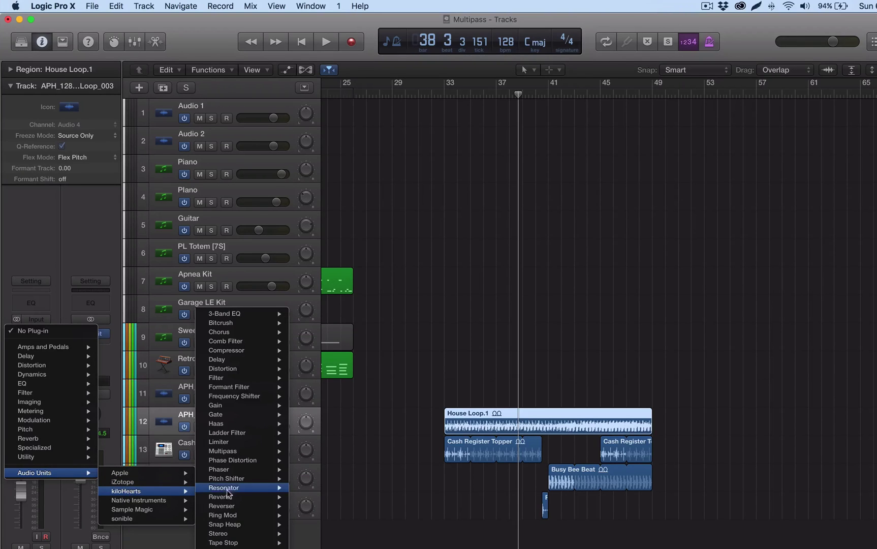
{"action": "mouse_move", "coordinate": [240, 461]}
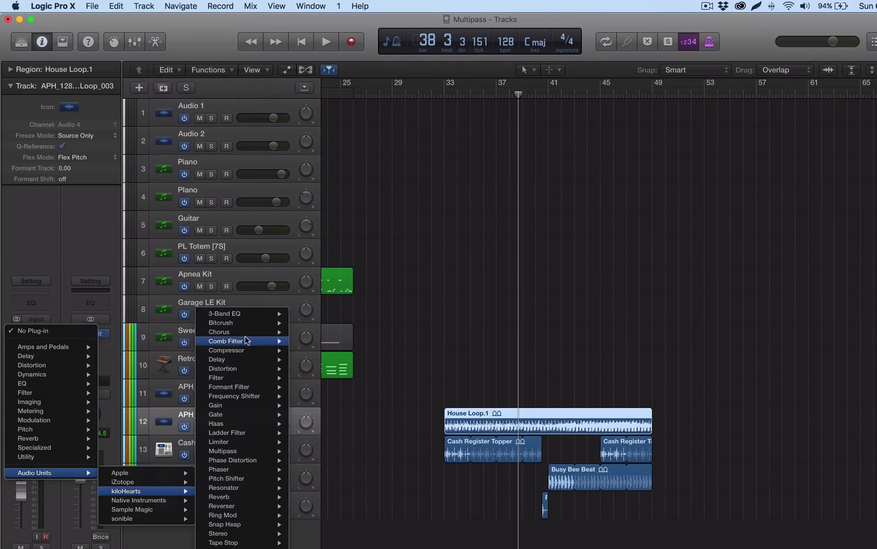
{"action": "mouse_move", "coordinate": [246, 318]}
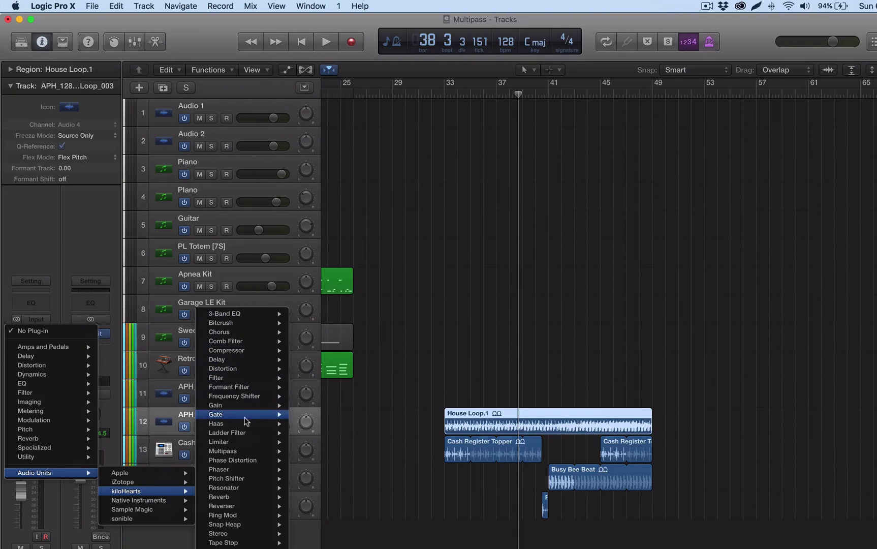
{"action": "mouse_move", "coordinate": [240, 420]}
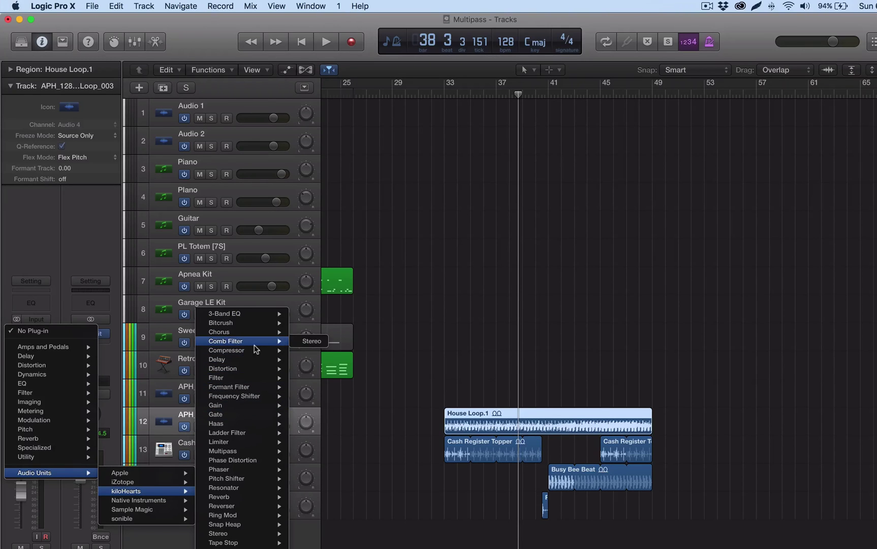
{"action": "mouse_move", "coordinate": [244, 360]}
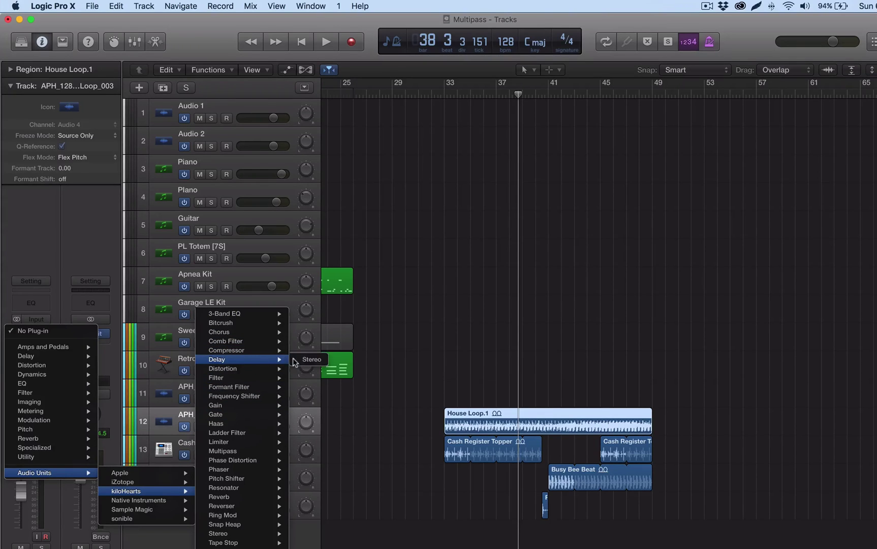
{"action": "left_click", "coordinate": [319, 360]}
{"action": "left_click_drag", "start_coordinate": [122, 60], "coordinate": [460, 156]}
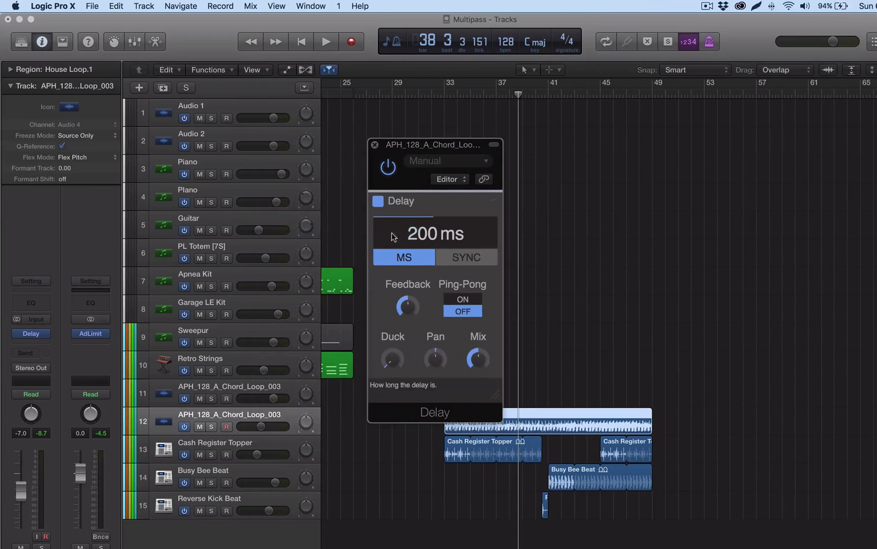
{"action": "left_click", "coordinate": [376, 145]}
Replace Delay with stereo kiloHearts Multipass and open its Init Patch editor
{"action": "left_click", "coordinate": [47, 336]}
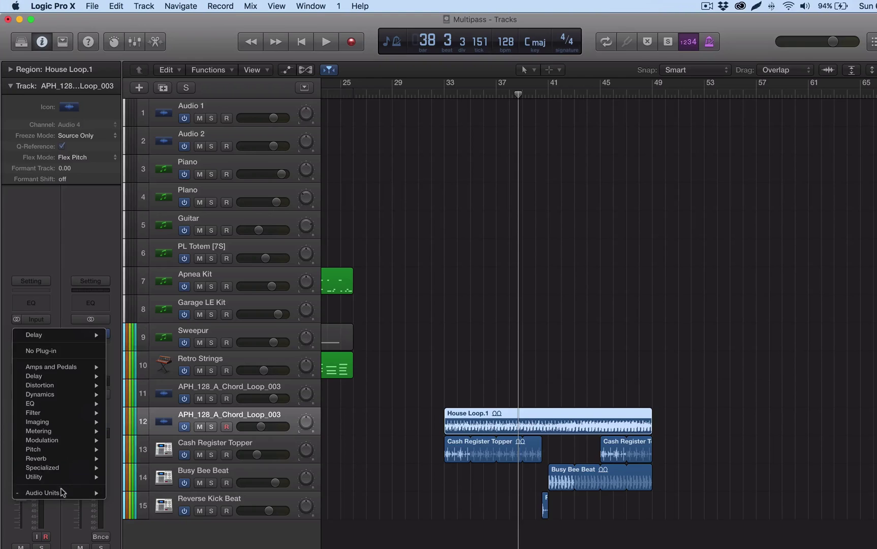
{"action": "mouse_move", "coordinate": [59, 493]}
{"action": "mouse_move", "coordinate": [151, 512]}
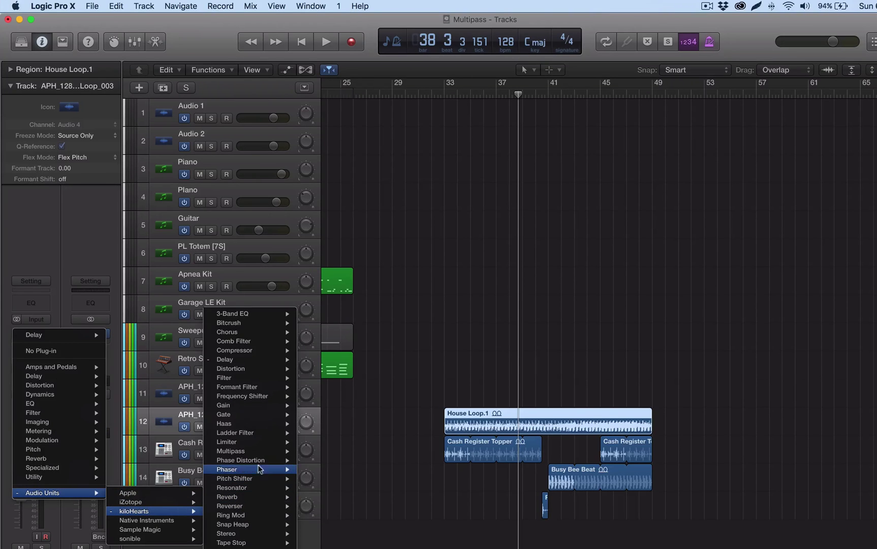
{"action": "left_click", "coordinate": [319, 452]}
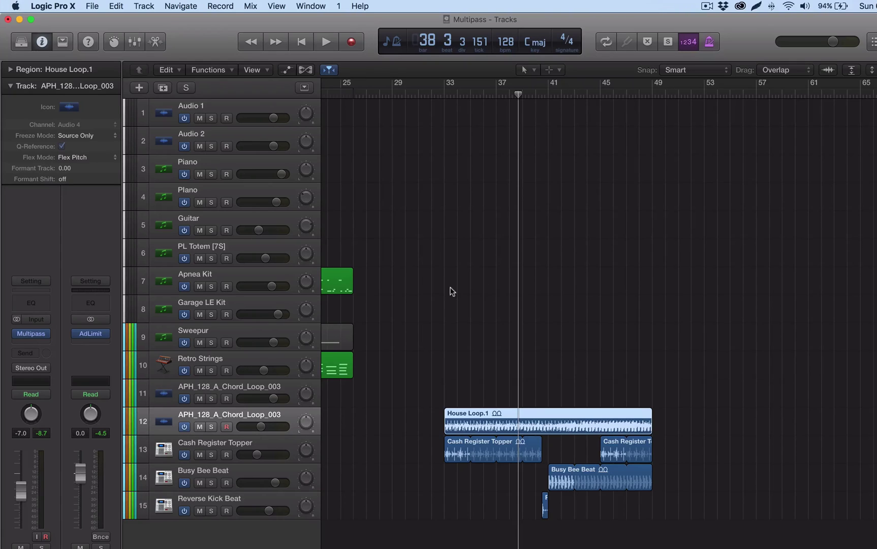
{"action": "left_click", "coordinate": [336, 339]}
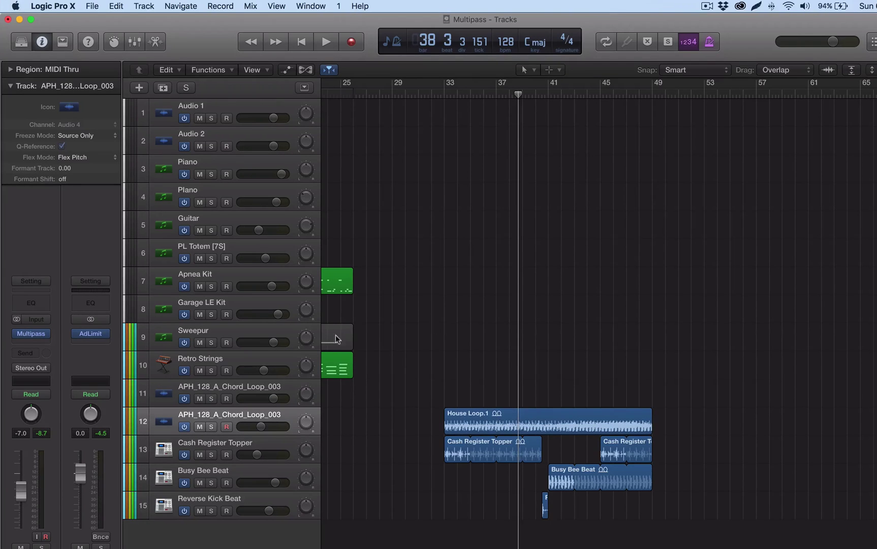
{"action": "left_click", "coordinate": [31, 334]}
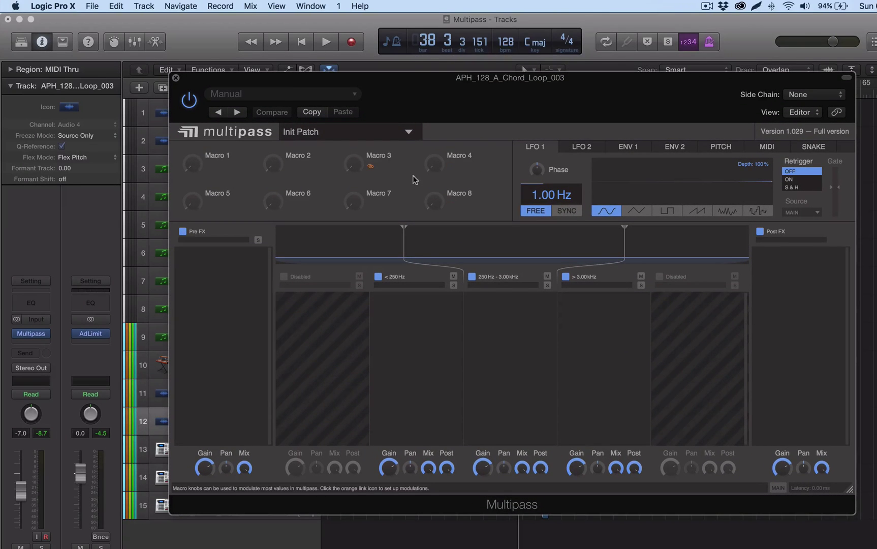
Loop bars 33 to 49 and load Multipass's Rythmic preset Beat Dislocations 1
{"action": "left_click", "coordinate": [404, 132]}
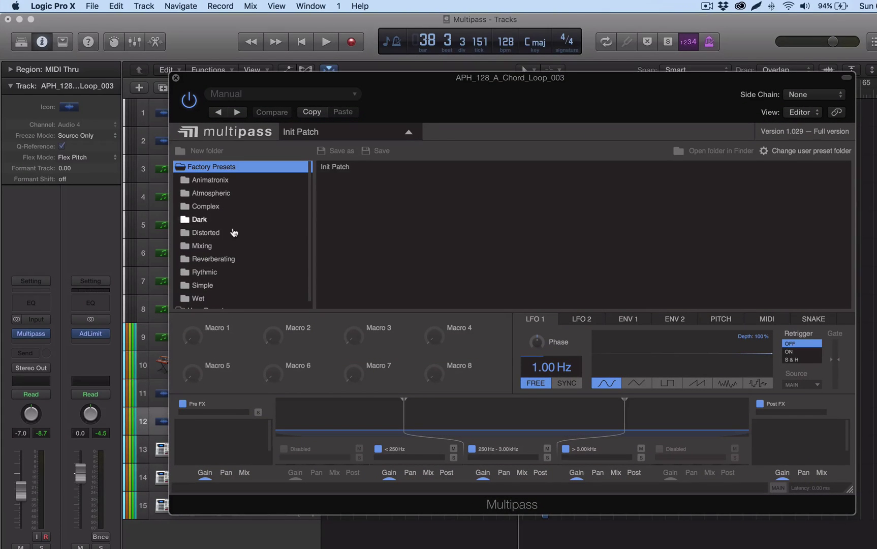
{"action": "scroll", "coordinate": [234, 235], "scroll_direction": "down", "scroll_amount": 1}
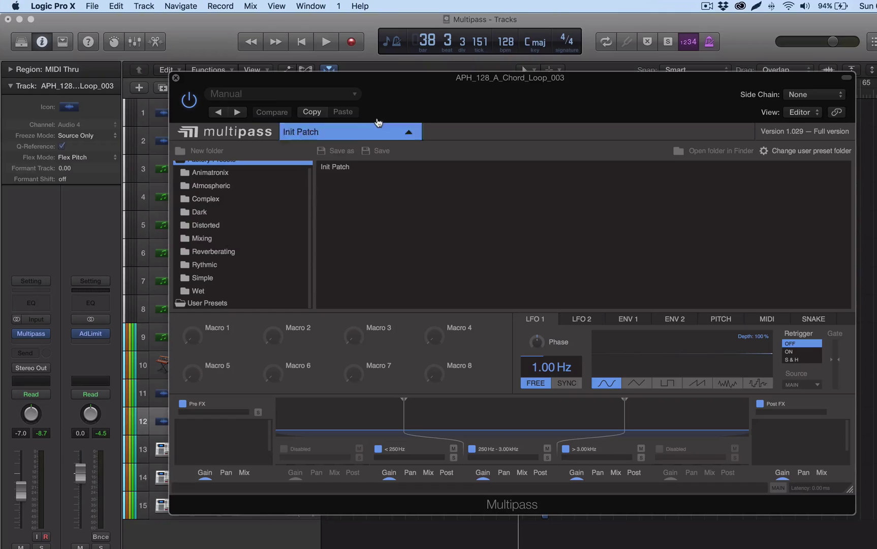
{"action": "left_click_drag", "start_coordinate": [390, 79], "coordinate": [381, 454]}
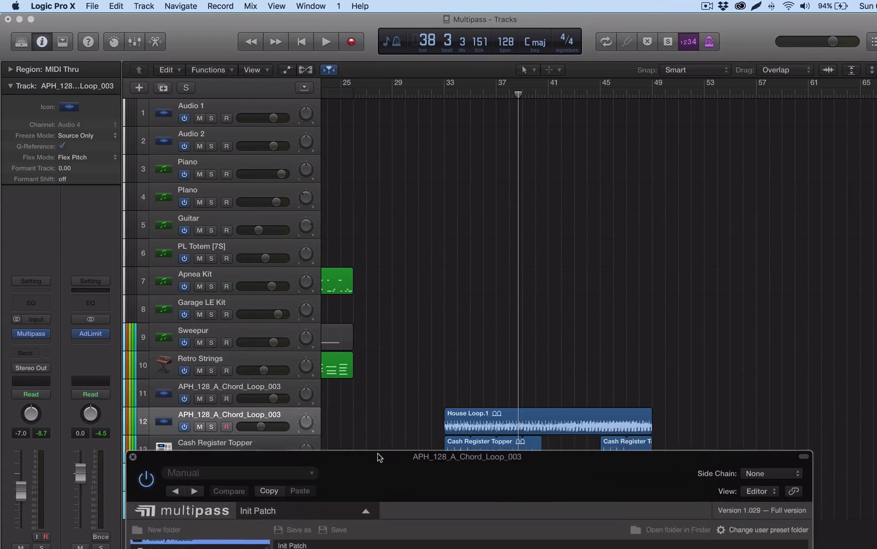
{"action": "left_click_drag", "start_coordinate": [446, 87], "coordinate": [652, 87]}
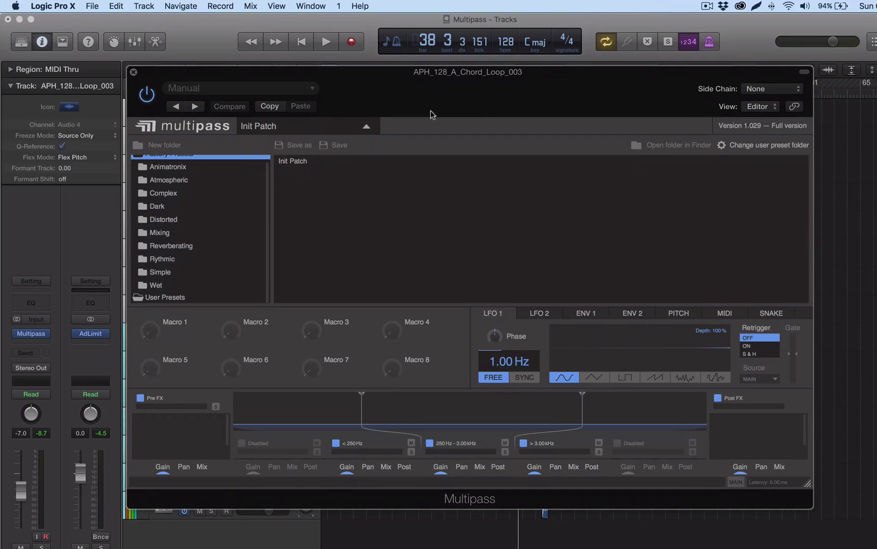
{"action": "key", "text": "space"}
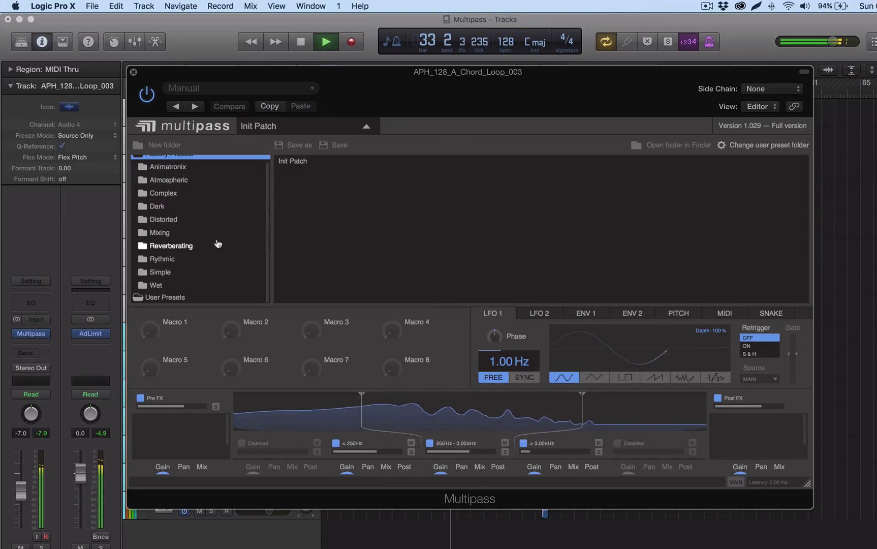
{"action": "left_click", "coordinate": [162, 259]}
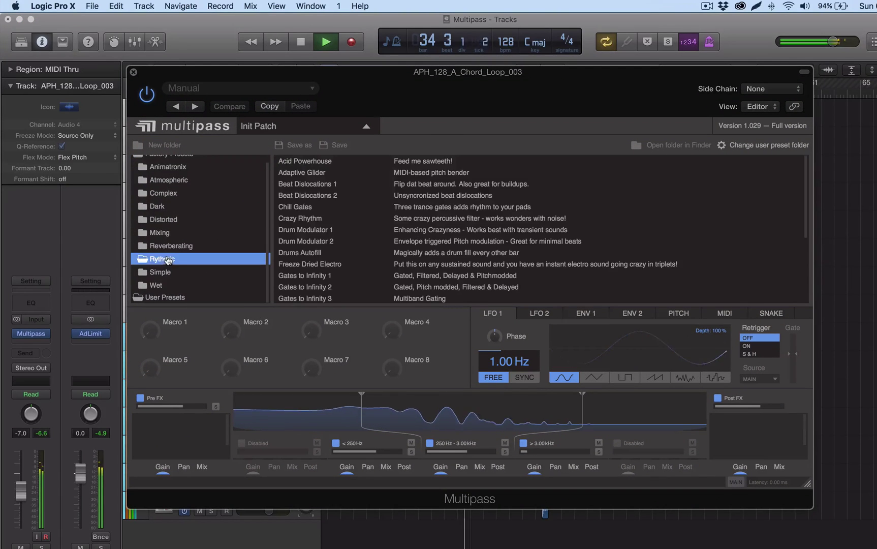
{"action": "left_click", "coordinate": [318, 185]}
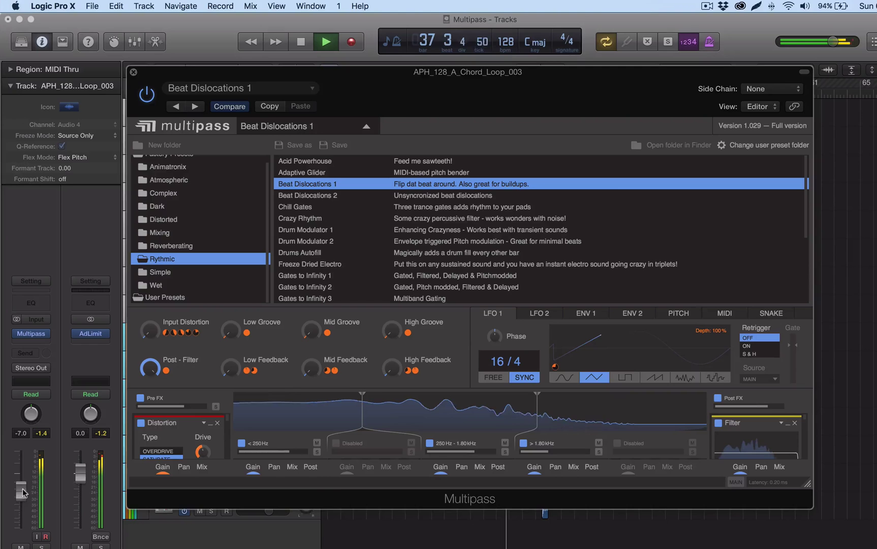
Lower the chord loop track to about -10.8 dB, collapse the preset list, and stop playback
{"action": "left_click_drag", "start_coordinate": [22, 493], "coordinate": [21, 497]}
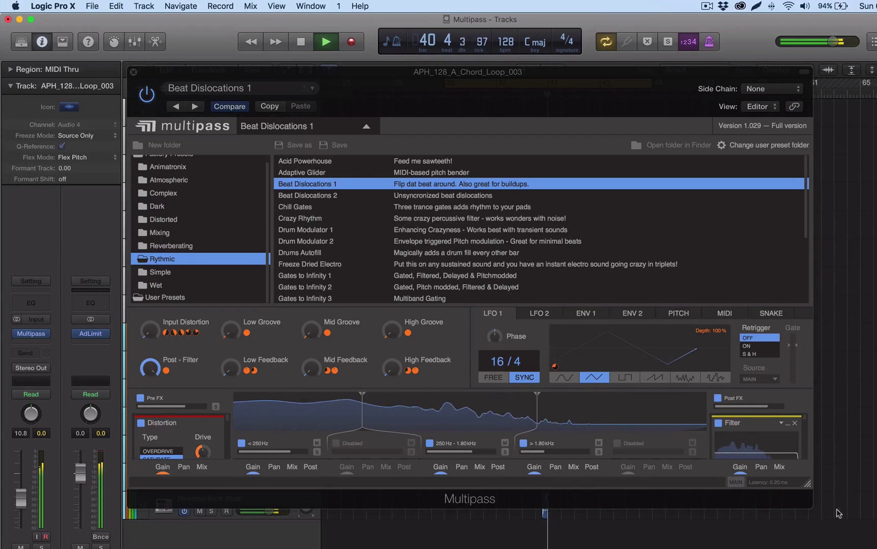
{"action": "left_click_drag", "start_coordinate": [811, 507], "coordinate": [815, 534]}
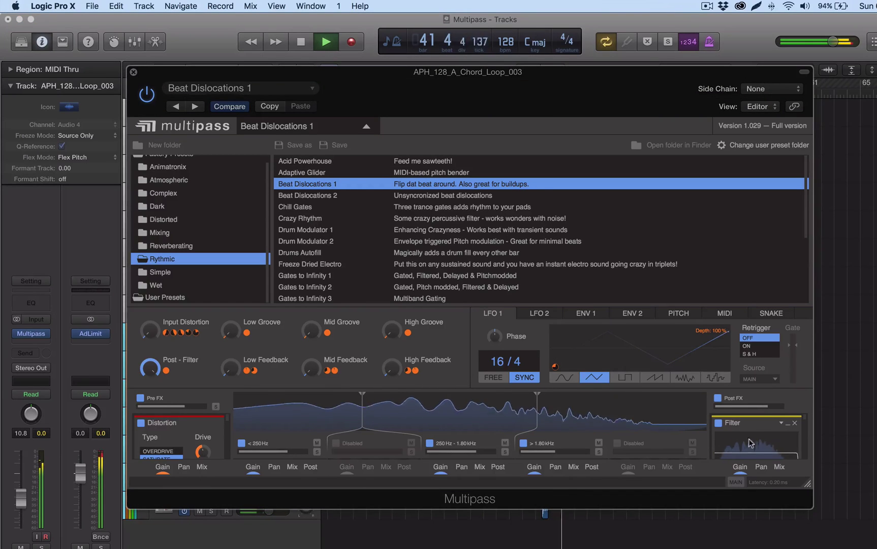
{"action": "scroll", "coordinate": [356, 214], "scroll_direction": "down", "scroll_amount": 5}
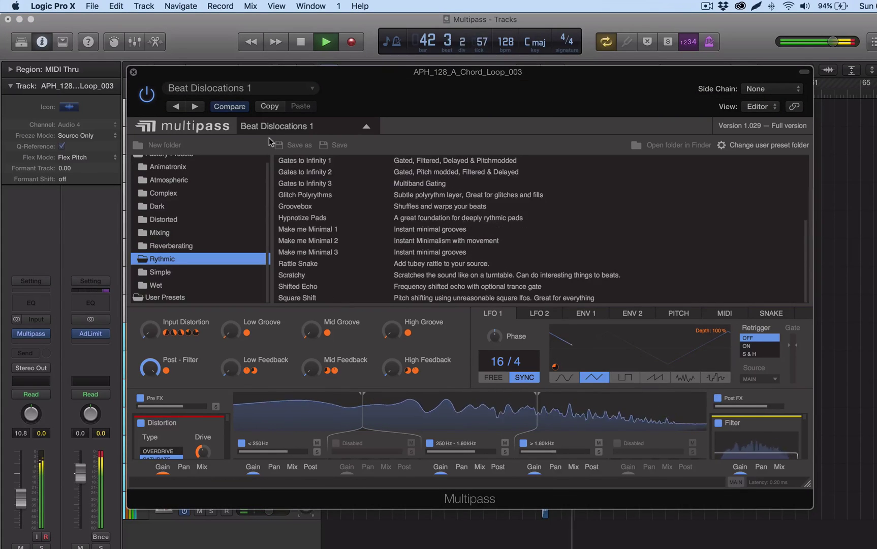
{"action": "left_click", "coordinate": [366, 126]}
{"action": "key", "text": "v"}
{"action": "key", "text": "space"}
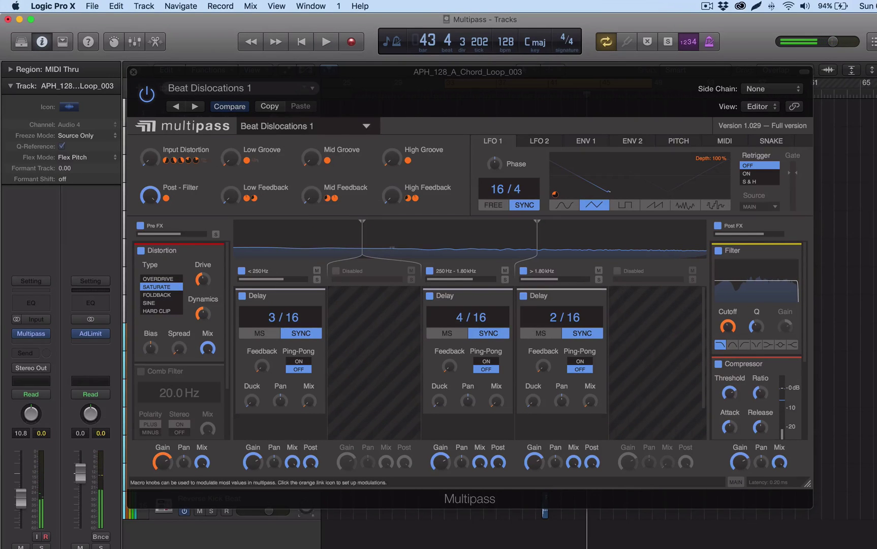
Drag the Multipass window to the right screen edge so House Loop.1 and the track list show
{"action": "mouse_move", "coordinate": [425, 185]}
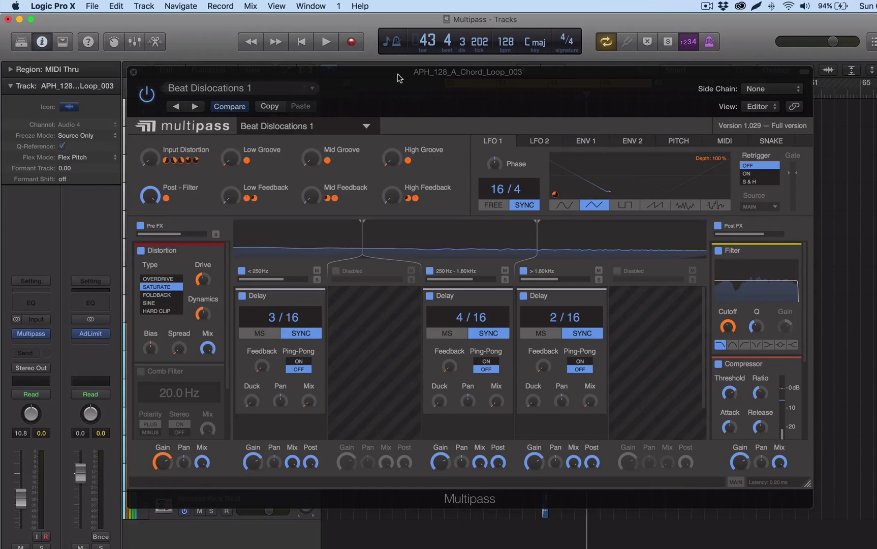
{"action": "left_click_drag", "start_coordinate": [399, 77], "coordinate": [876, 51]}
Show automation lanes and set track 12 to Touch automation mode
{"action": "left_click", "coordinate": [269, 418]}
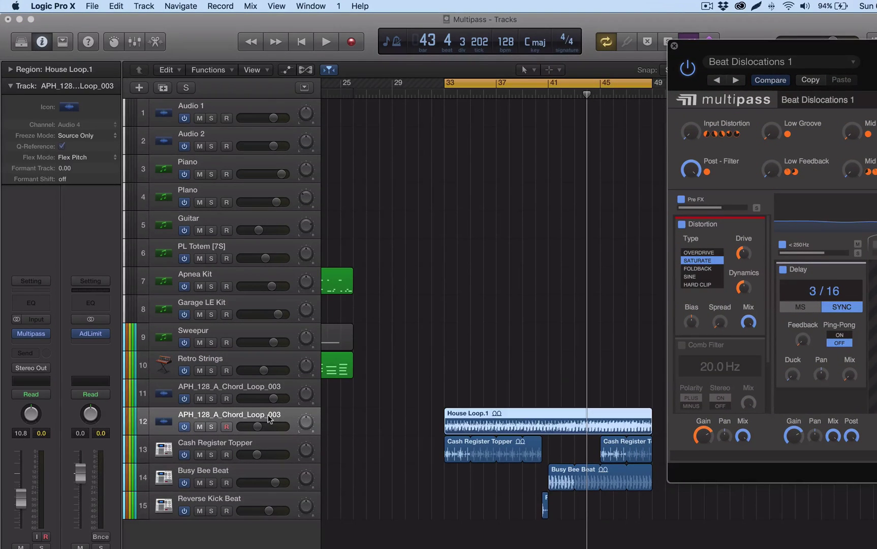
{"action": "key", "text": "a"}
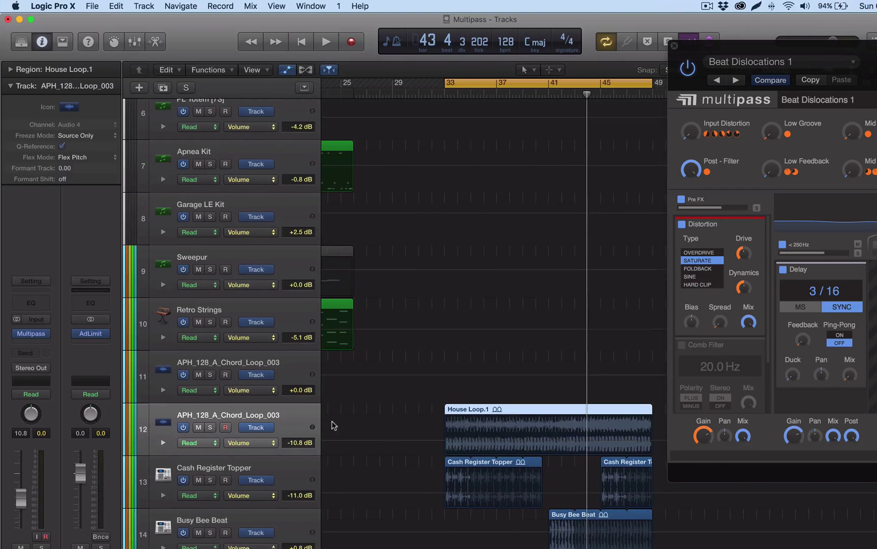
{"action": "scroll", "coordinate": [330, 426], "scroll_direction": "down", "scroll_amount": 2}
{"action": "left_click", "coordinate": [188, 414]}
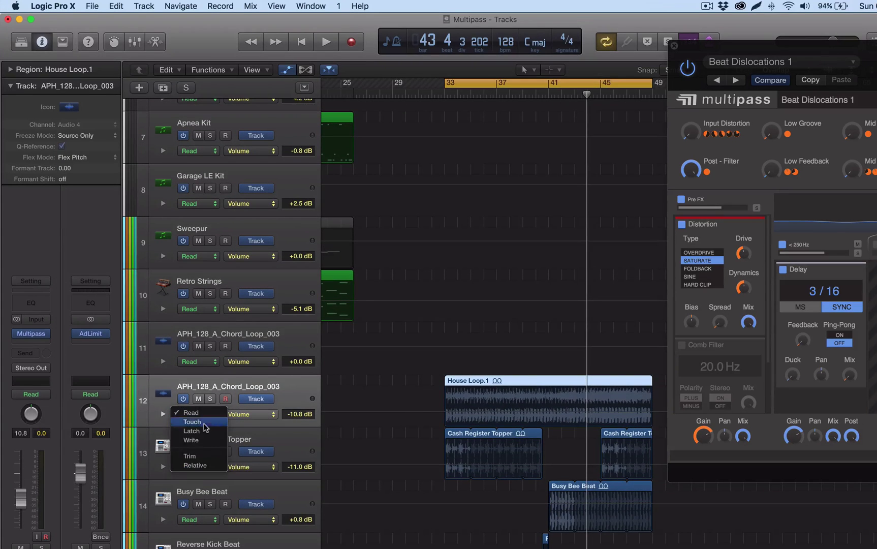
{"action": "left_click", "coordinate": [205, 422]}
With cycle off, record Multipass Mix automation at 39% from bar 36, then close Multipass
{"action": "key", "text": "space"}
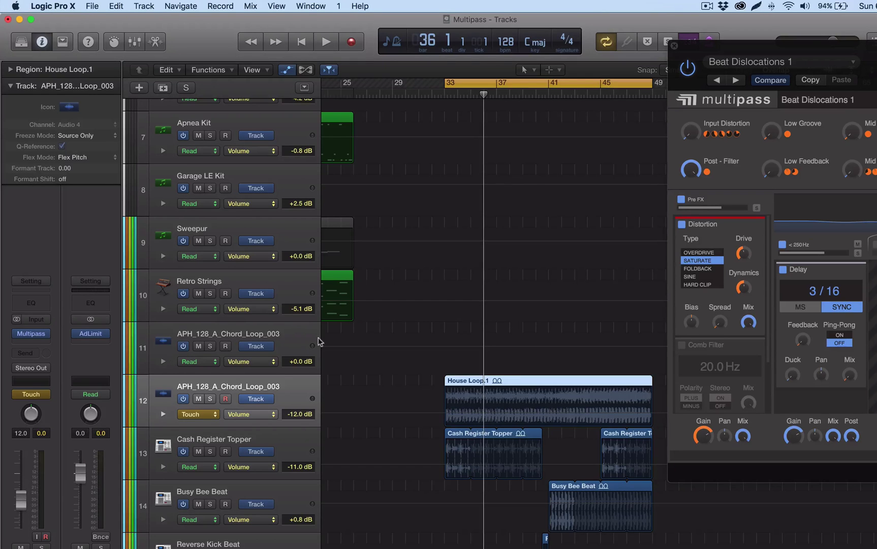
{"action": "scroll", "coordinate": [486, 99], "scroll_direction": "left", "scroll_amount": 1}
{"action": "left_click", "coordinate": [467, 88]}
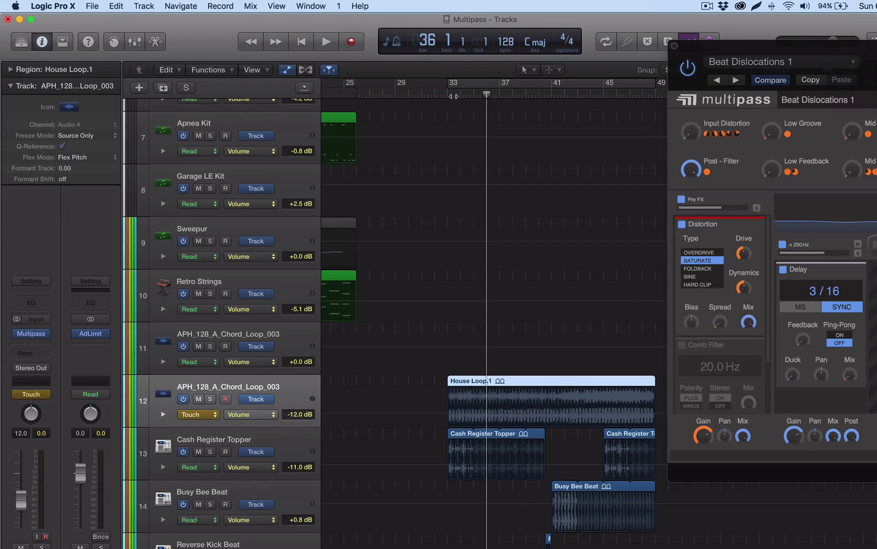
{"action": "scroll", "coordinate": [483, 102], "scroll_direction": "down", "scroll_amount": 1}
{"action": "left_click_drag", "start_coordinate": [743, 436], "coordinate": [743, 431]}
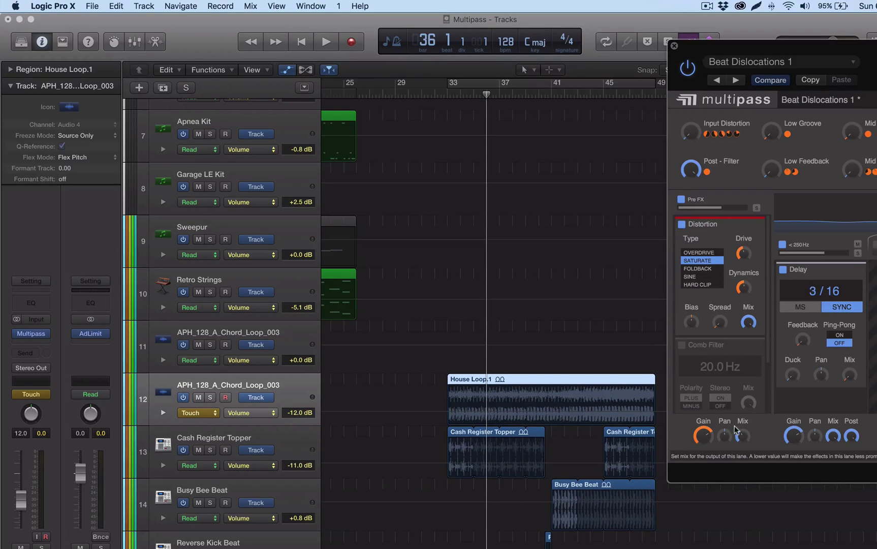
{"action": "key", "text": "space"}
{"action": "left_click_drag", "start_coordinate": [736, 429], "coordinate": [741, 439]}
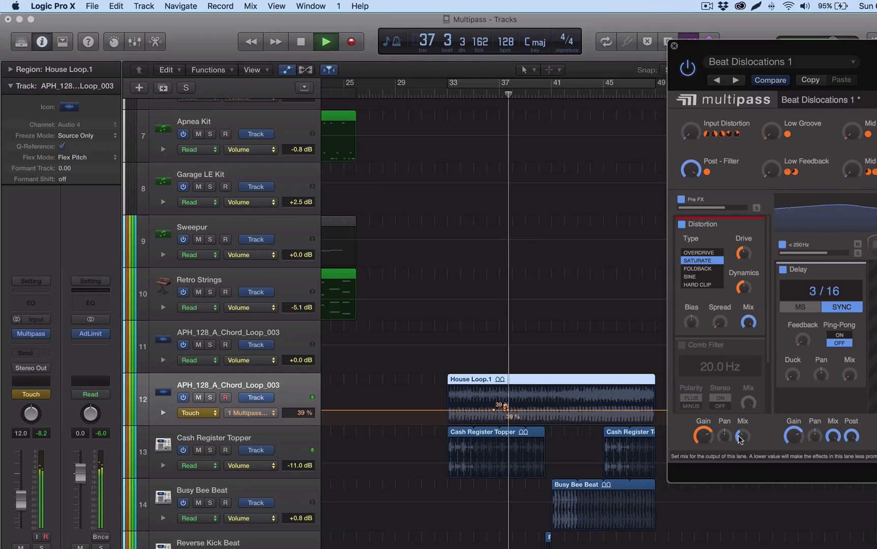
{"action": "key", "text": "space"}
{"action": "left_click", "coordinate": [675, 46]}
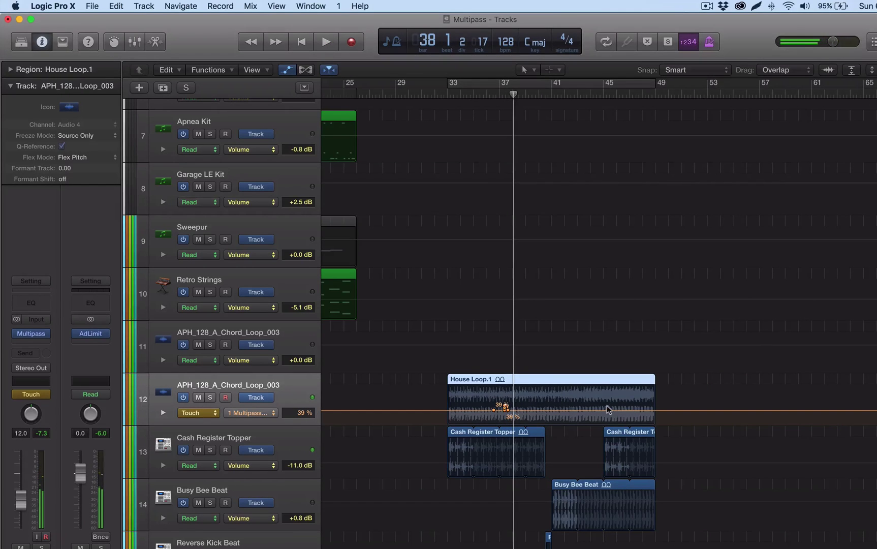
Set track 12 back to Read mode and add a point on the Mix line
{"action": "left_click", "coordinate": [198, 414]}
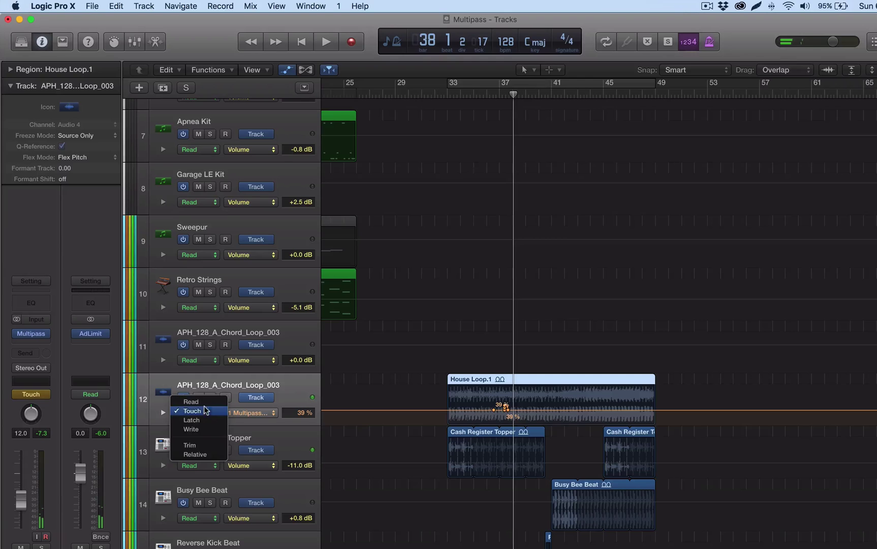
{"action": "left_click", "coordinate": [191, 401]}
{"action": "left_click", "coordinate": [642, 410]}
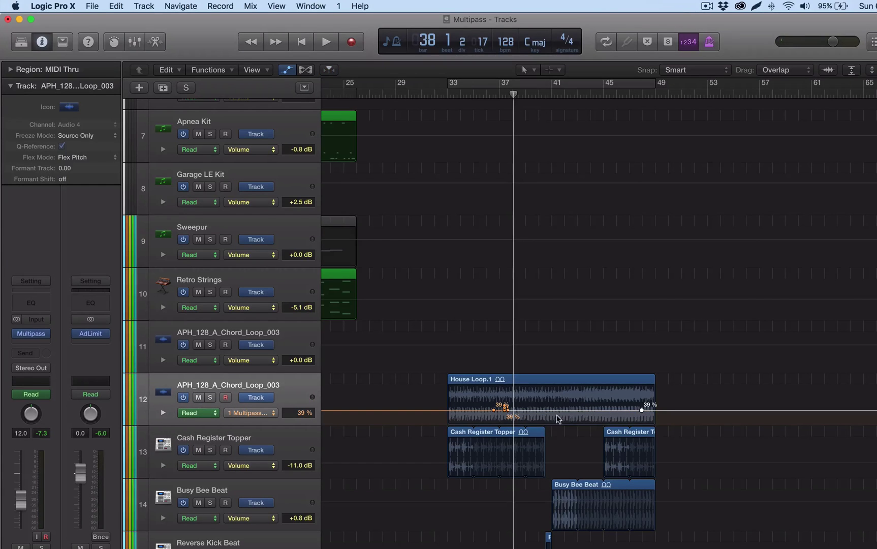
Shape the Mix line to hold 0% until bar 40 and reach 74% at bar 49
{"action": "left_click", "coordinate": [550, 409]}
{"action": "left_click_drag", "start_coordinate": [551, 410], "coordinate": [599, 397]}
{"action": "left_click_drag", "start_coordinate": [510, 411], "coordinate": [440, 424]}
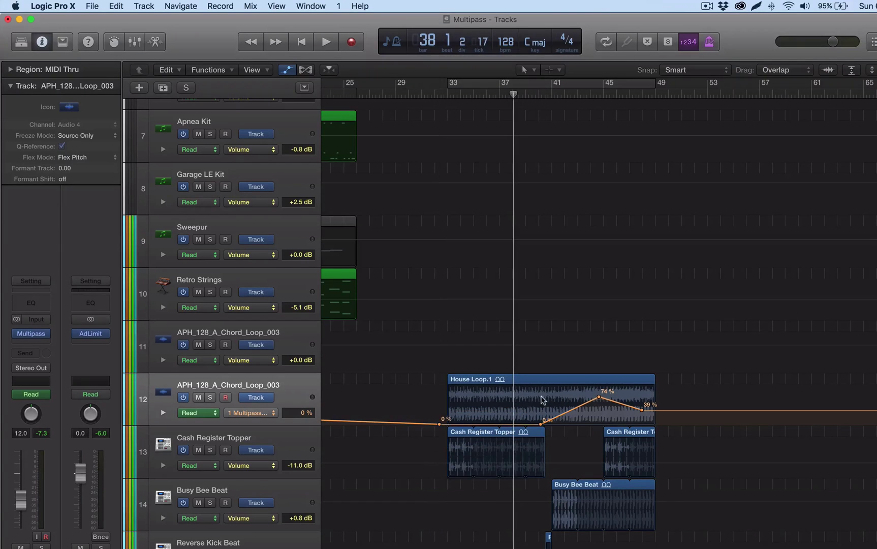
{"action": "left_click_drag", "start_coordinate": [599, 399], "coordinate": [656, 396]}
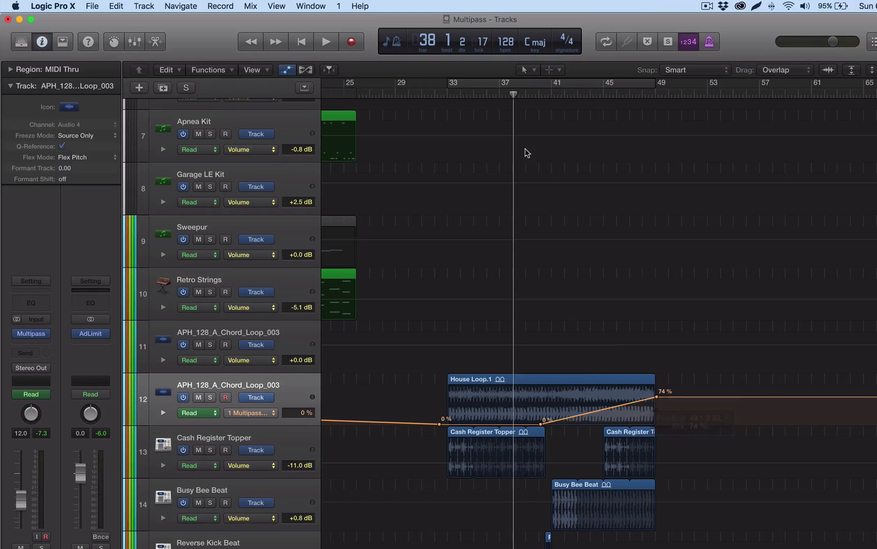
{"action": "left_click", "coordinate": [526, 95]}
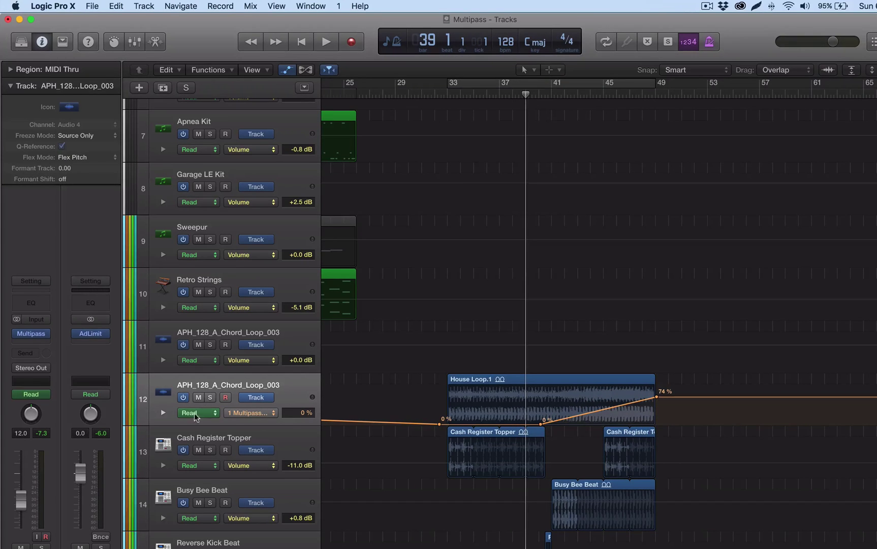
Reopen the Multipass window alongside House Loop.1's automation lanes
{"action": "key", "text": "a"}
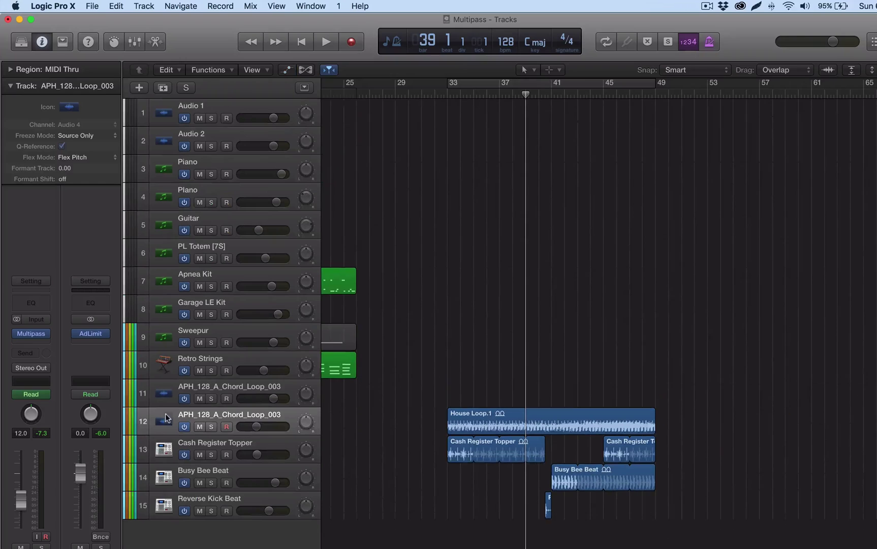
{"action": "left_click", "coordinate": [34, 334]}
{"action": "left_click", "coordinate": [291, 416]}
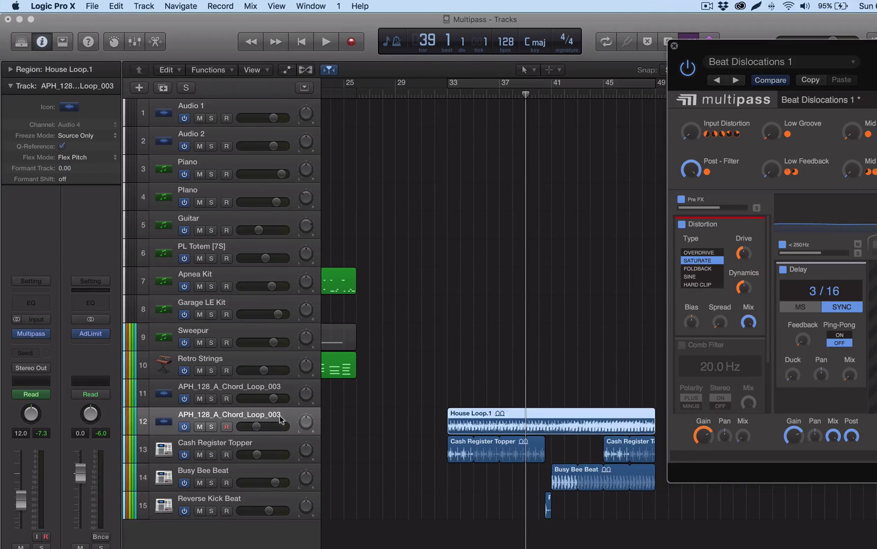
{"action": "key", "text": "a"}
{"action": "scroll", "coordinate": [387, 412], "scroll_direction": "right", "scroll_amount": 5}
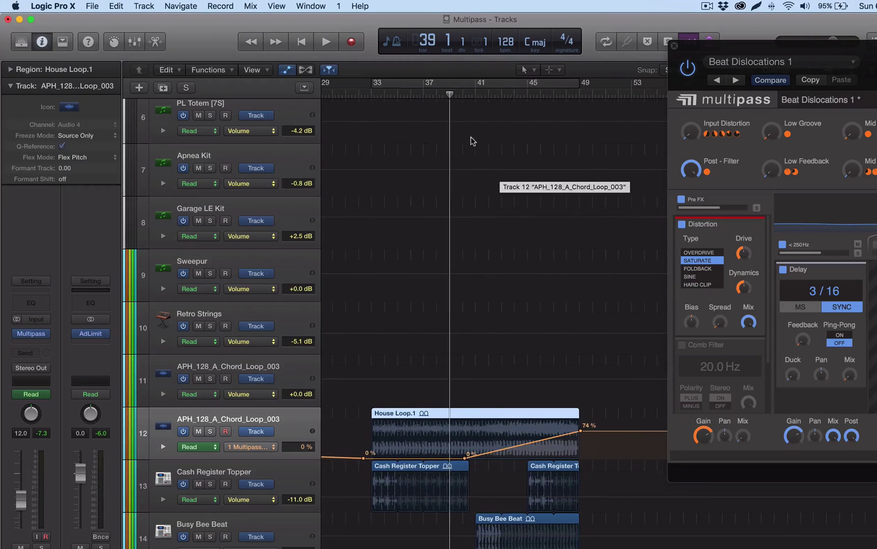
{"action": "left_click", "coordinate": [813, 62]}
{"action": "left_click_drag", "start_coordinate": [805, 56], "coordinate": [722, 63]}
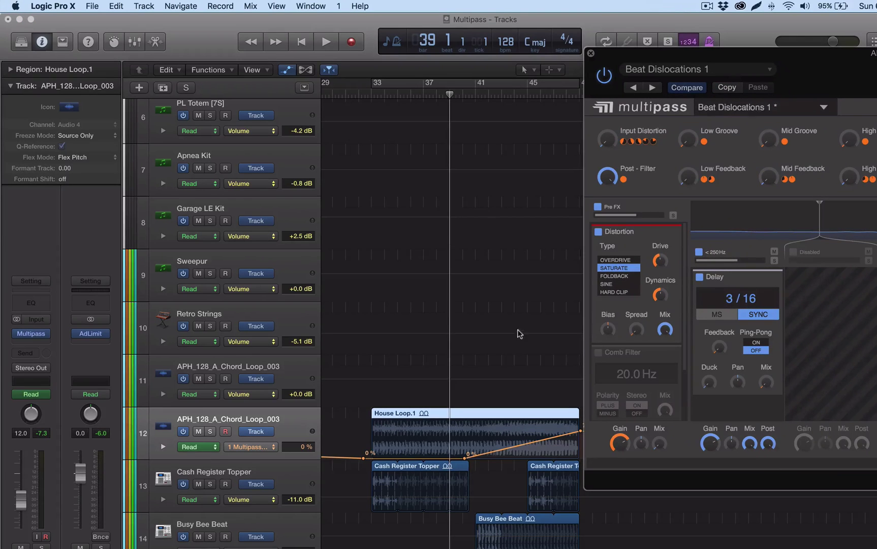
Play the loop to hear the Mix rise, then bring the full Multipass editor into view
{"action": "key", "text": "space"}
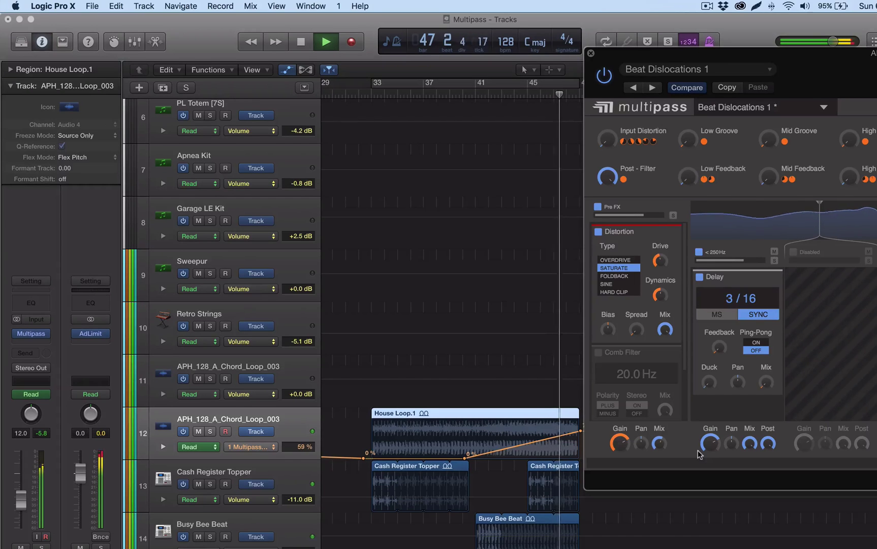
{"action": "key", "text": "space"}
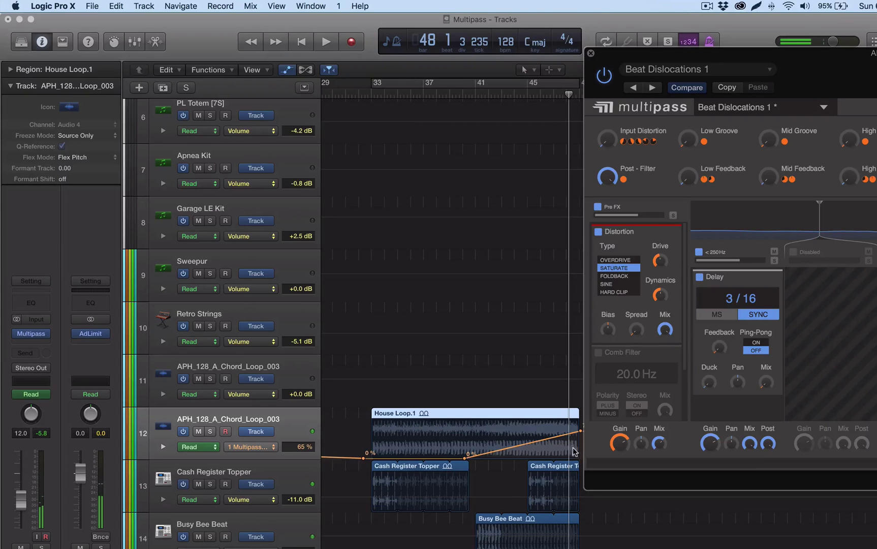
{"action": "scroll", "coordinate": [512, 327], "scroll_direction": "down", "scroll_amount": 3}
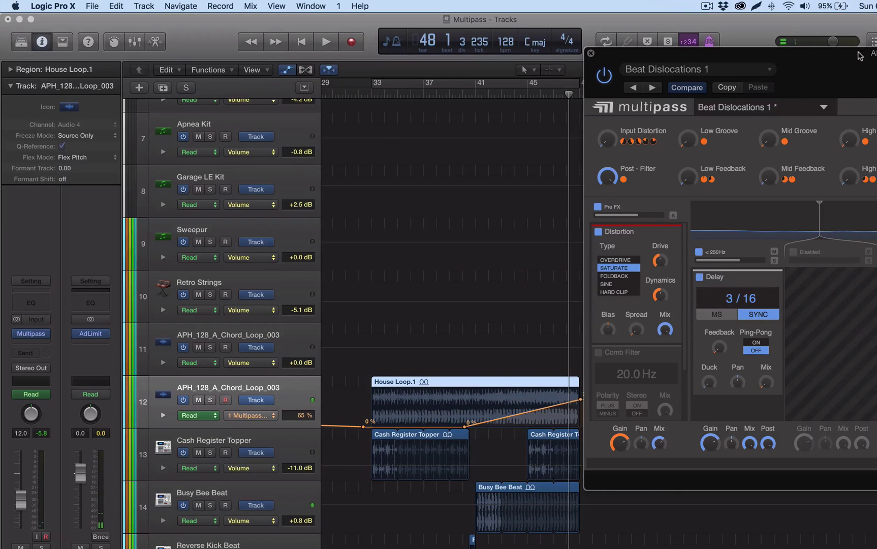
{"action": "left_click_drag", "start_coordinate": [856, 62], "coordinate": [385, 82]}
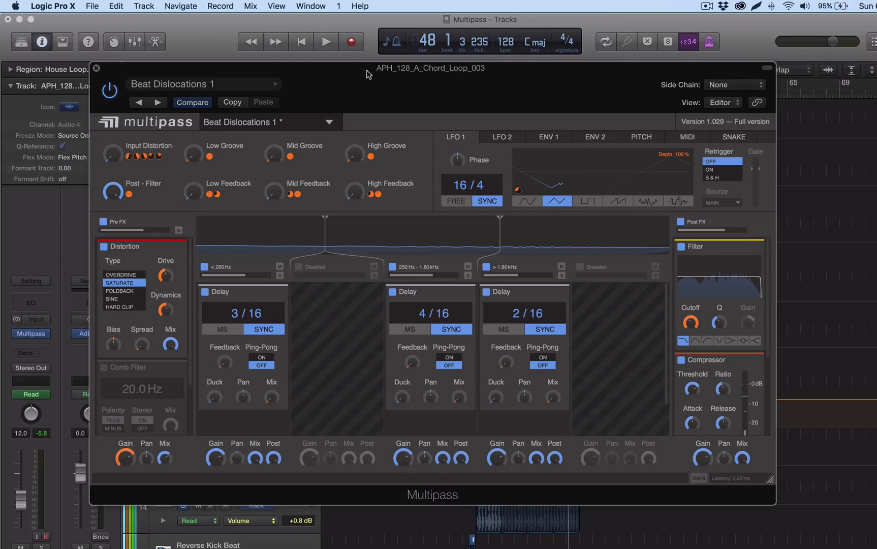
Close the Multipass window, revealing House Loop.1's 0%-to-74% Mix automation
{"action": "left_click_drag", "start_coordinate": [346, 75], "coordinate": [435, 69]}
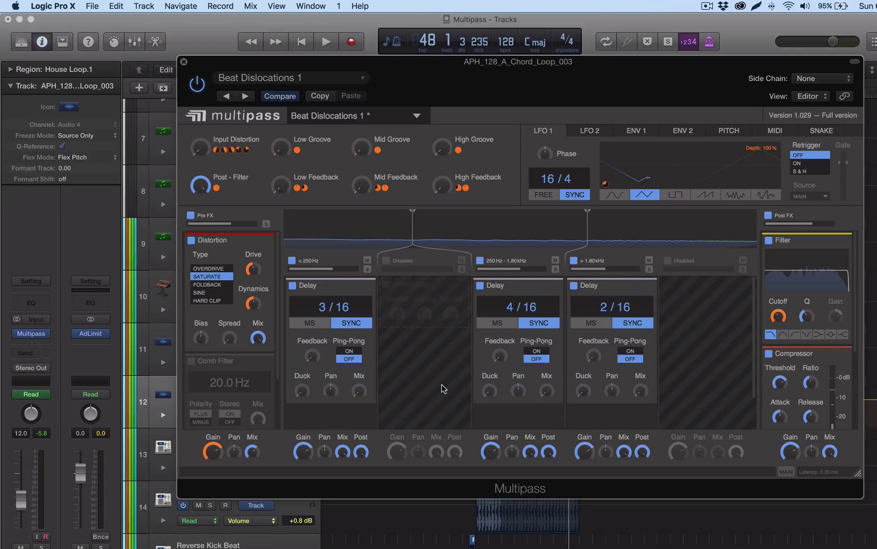
{"action": "left_click", "coordinate": [183, 62]}
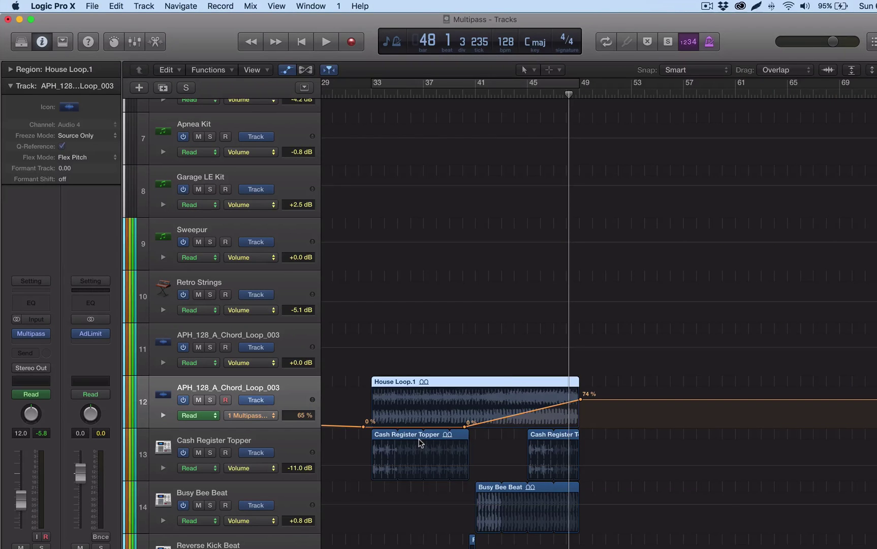